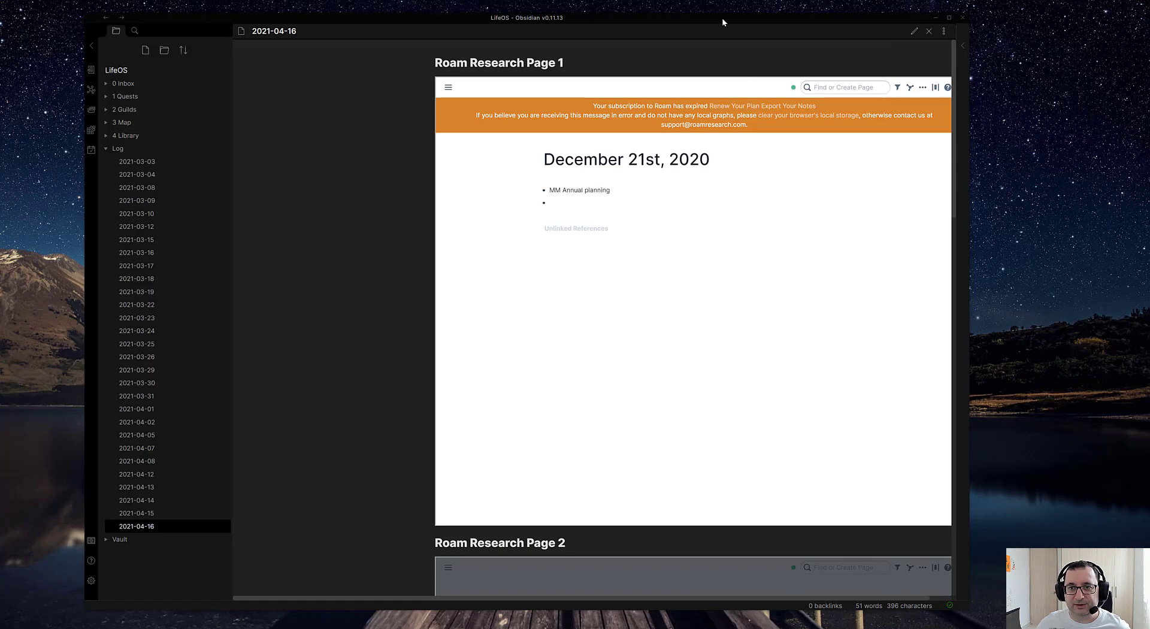
Look through the embedded pages under Roam Research Page 1 and Roam Research Page 2 in the 2021-04-16 note
left_click_drag(723, 17, 752, 20)
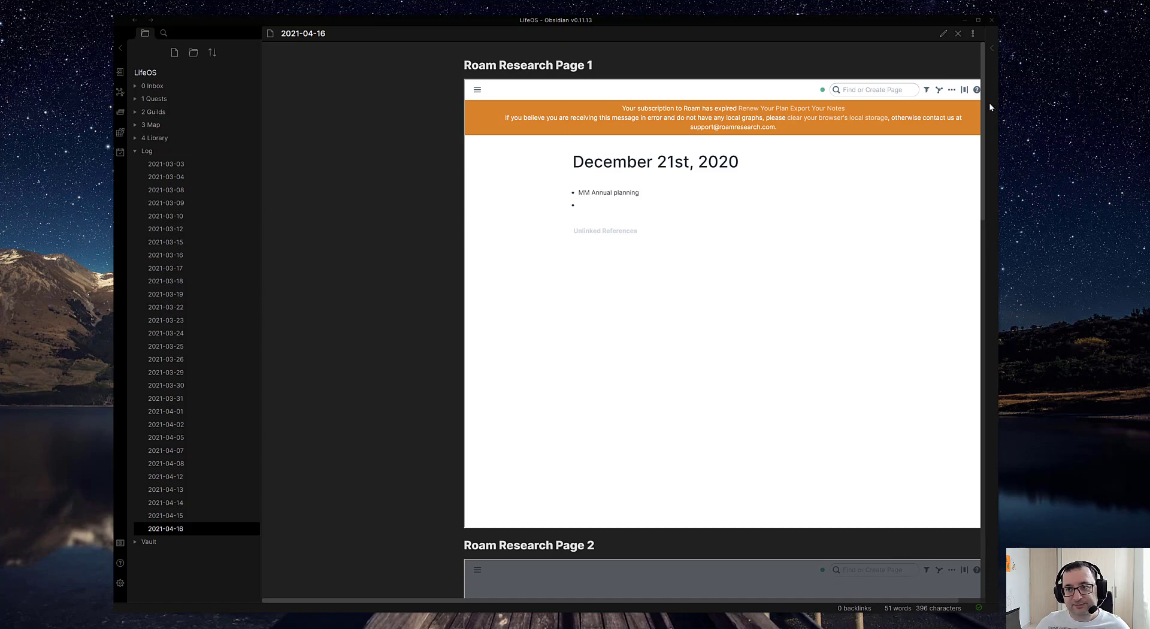
scroll(980, 81, "down", 3)
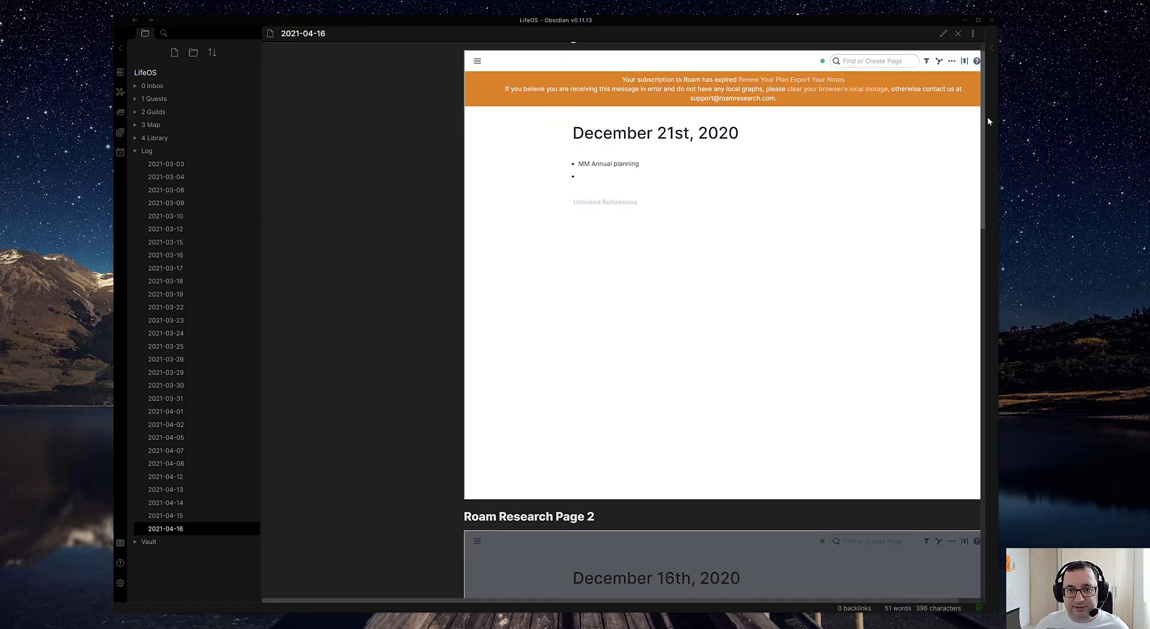
scroll(994, 179, "down", 3)
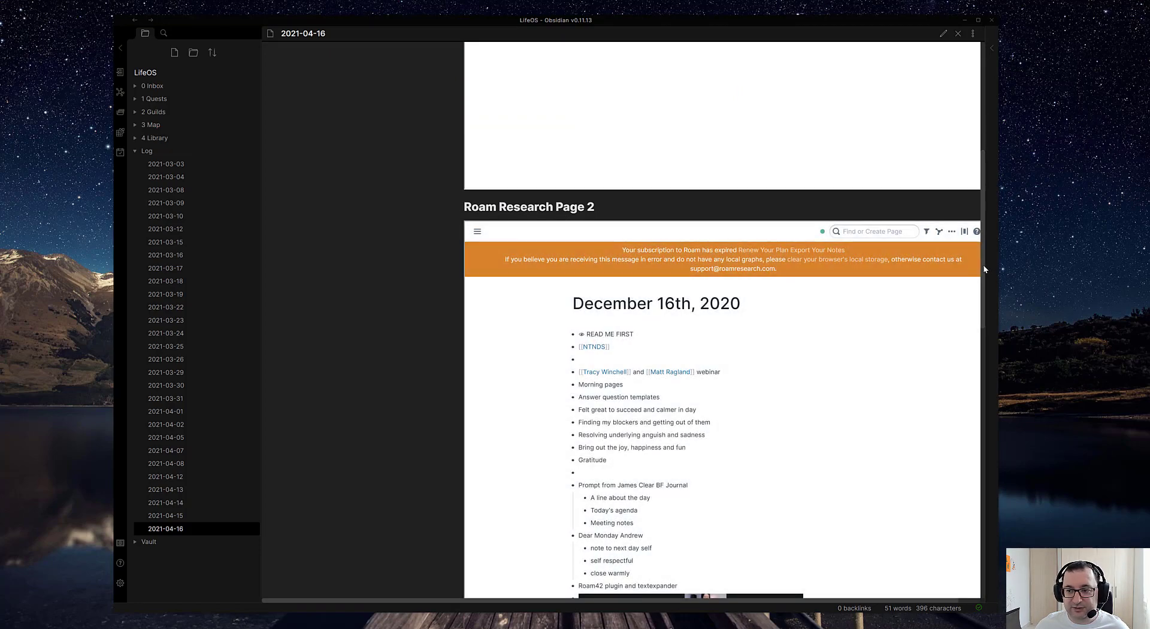
scroll(979, 180, "up", 3)
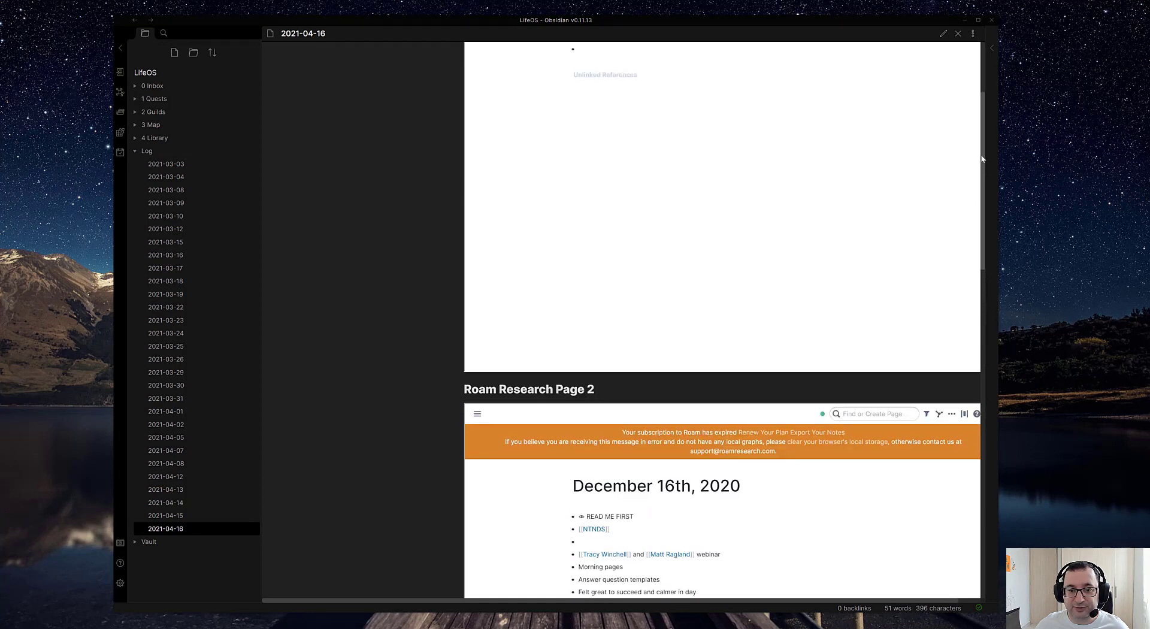
scroll(981, 144, "up", 3)
scroll(987, 164, "down", 1)
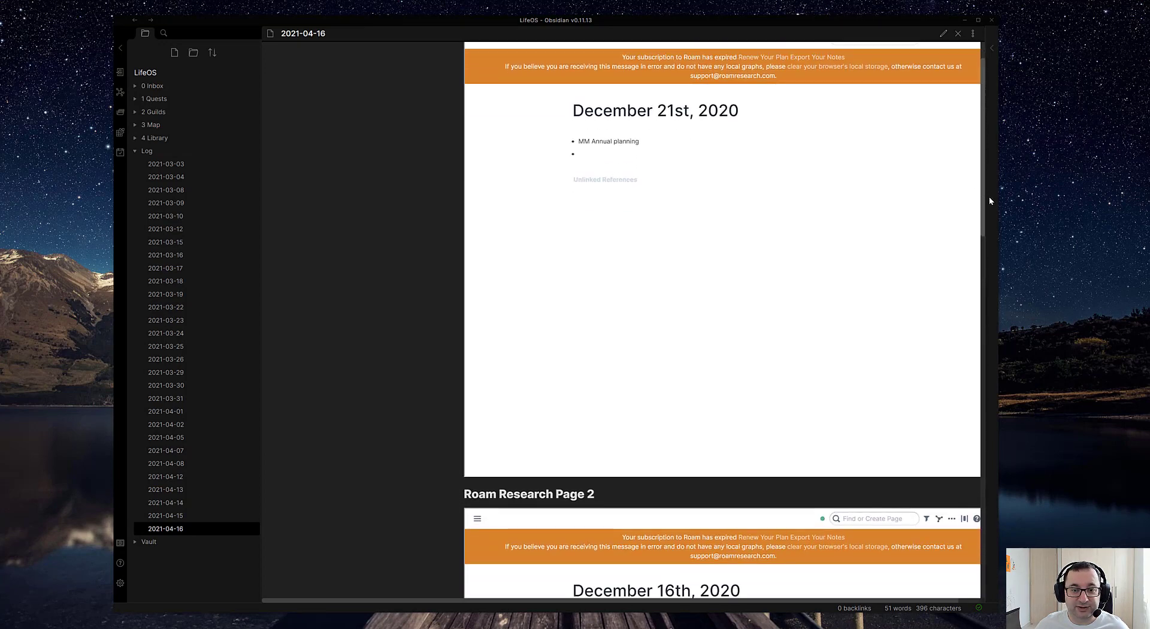
left_click_drag(989, 197, 986, 231)
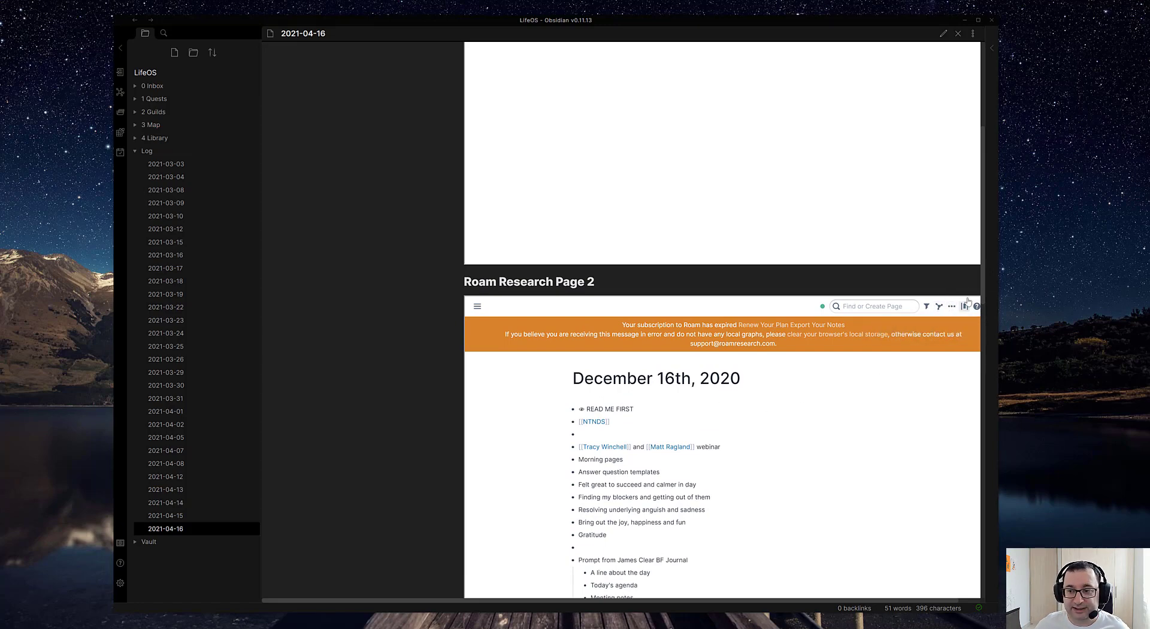
left_click_drag(982, 278, 974, 187)
scroll(977, 218, "down", 1)
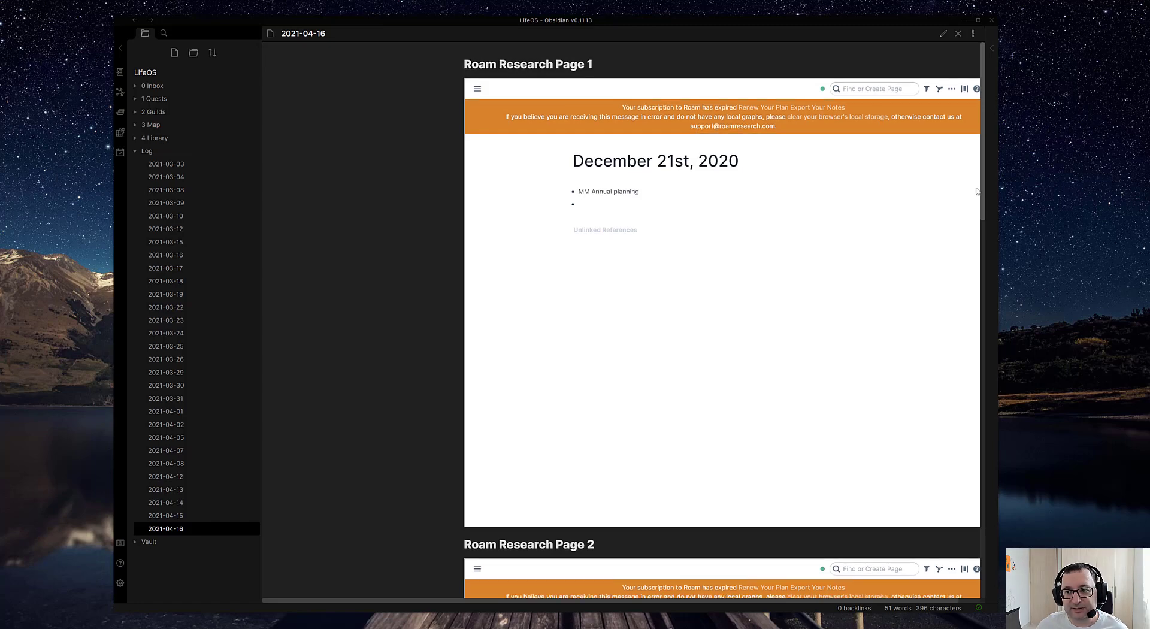
Examine the embedded December 16th, 2020 page under the Roam Research Page 2 heading down to its image
scroll(985, 196, "down", 1)
left_click_drag(986, 206, 988, 265)
scroll(987, 265, "down", 1)
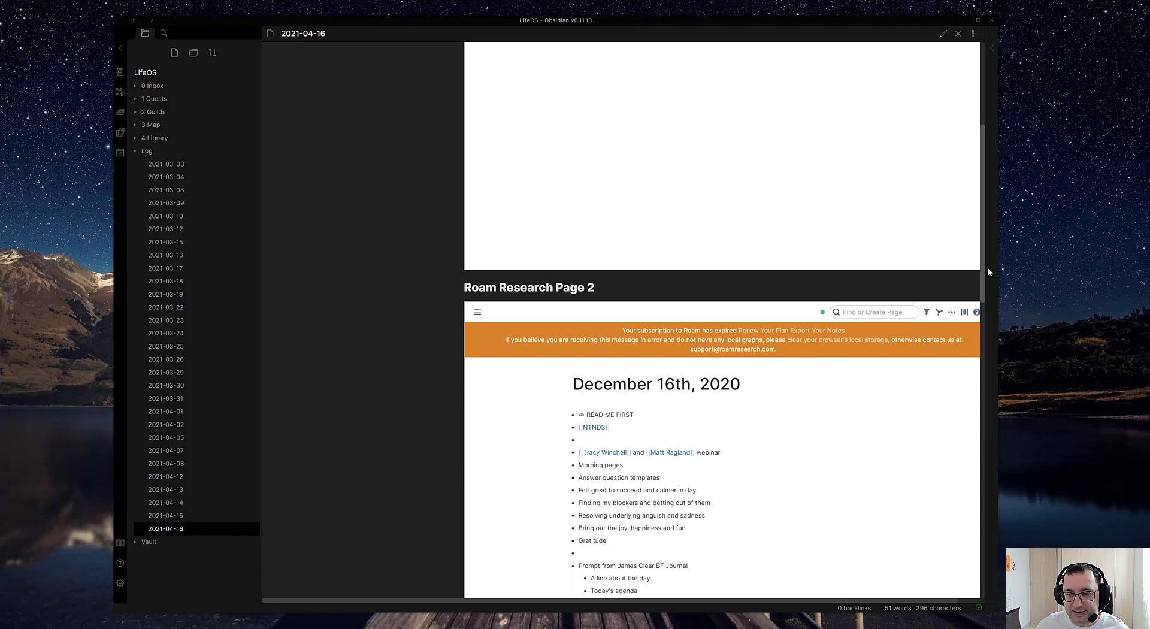
left_click_drag(988, 271, 988, 283)
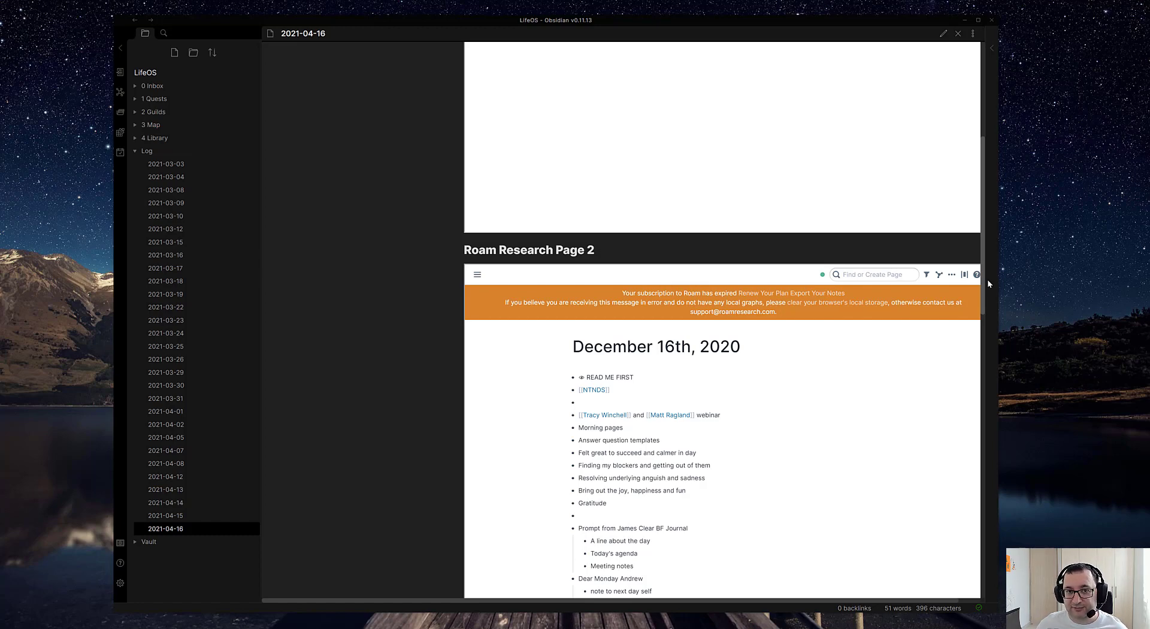
scroll(987, 279, "up", 2)
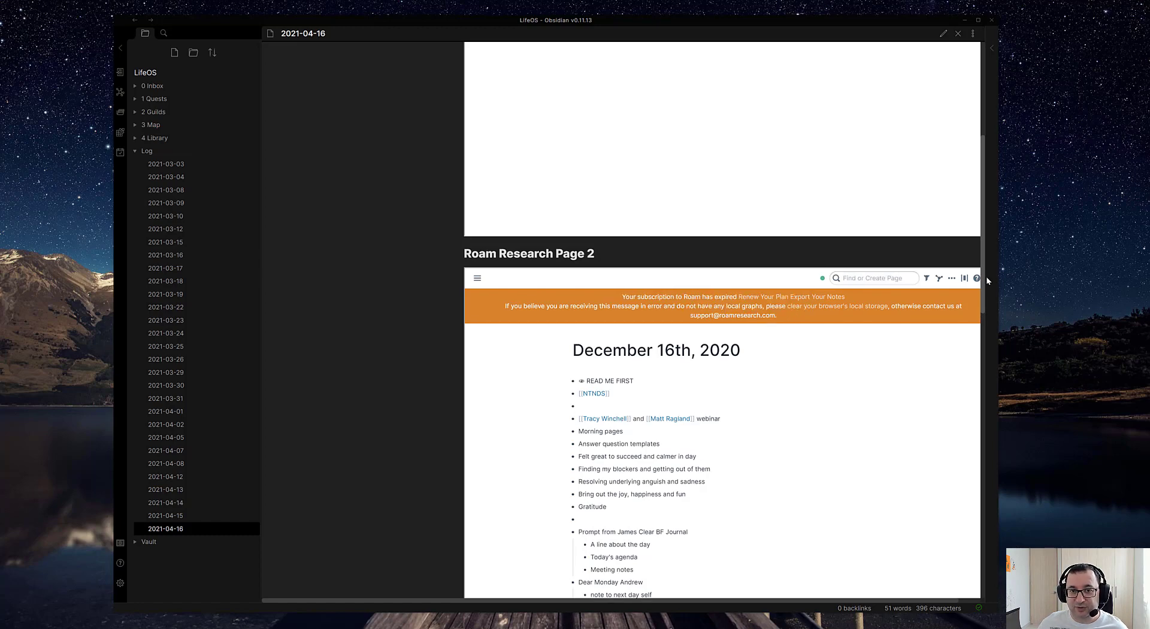
scroll(984, 239, "up", 5)
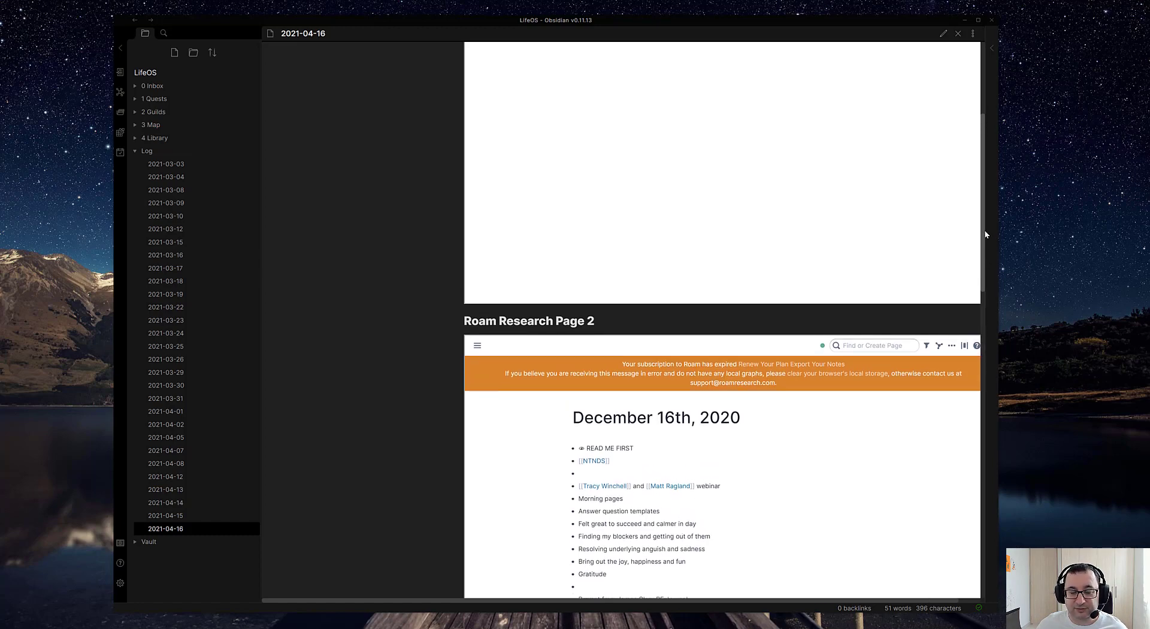
scroll(984, 263, "down", 3)
scroll(984, 285, "down", 5)
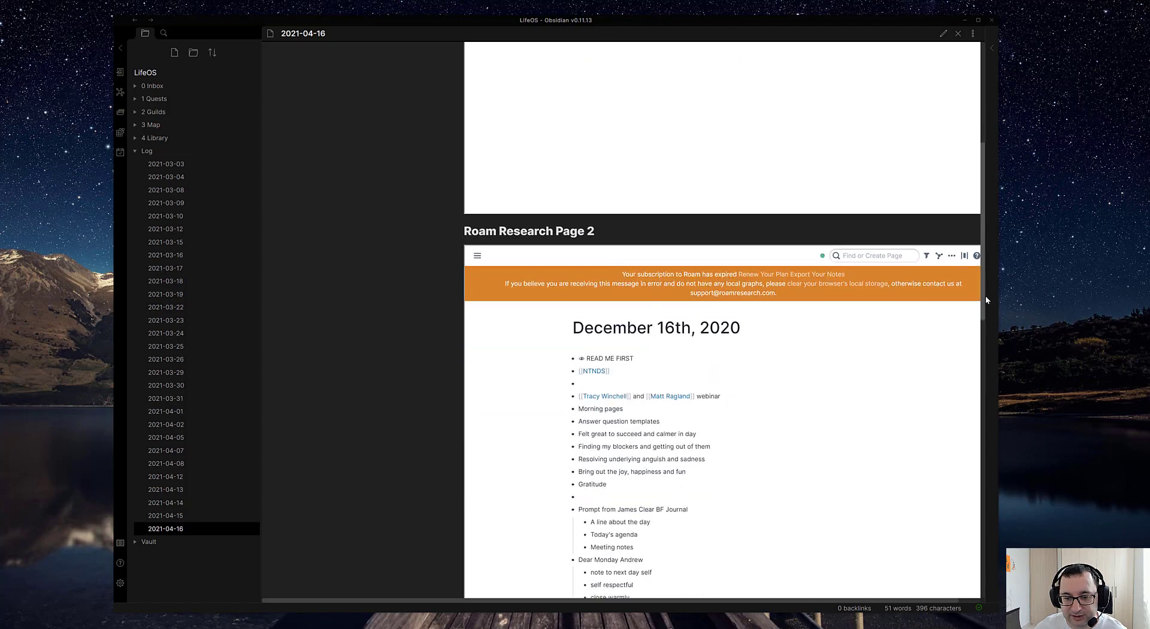
scroll(987, 324, "down", 1)
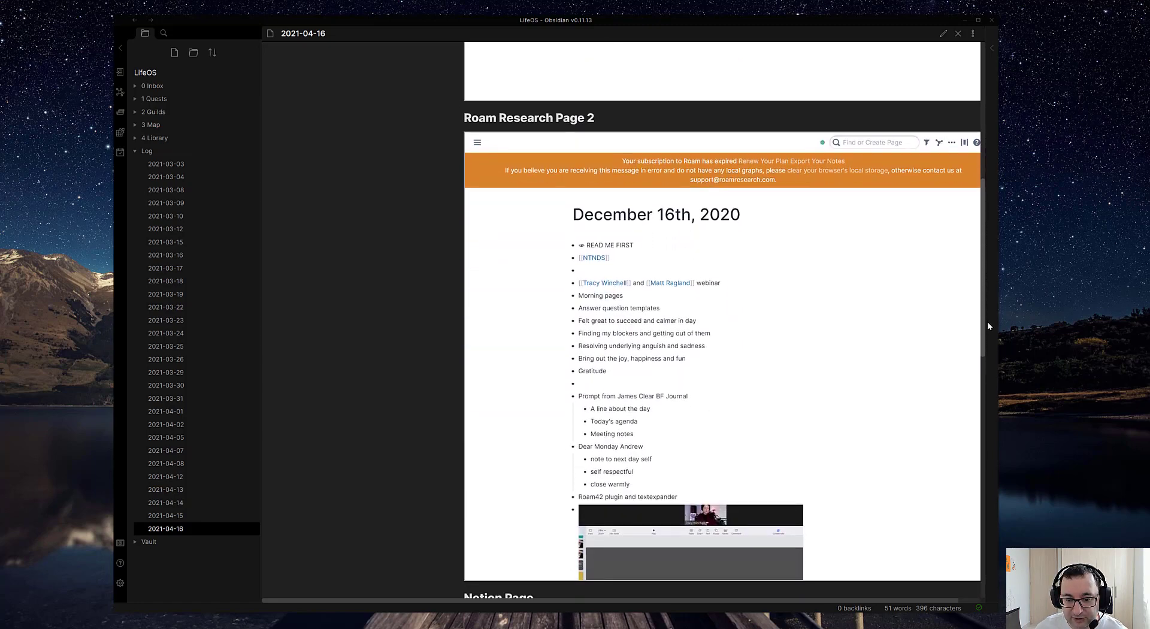
scroll(987, 323, "up", 1)
scroll(987, 319, "down", 1)
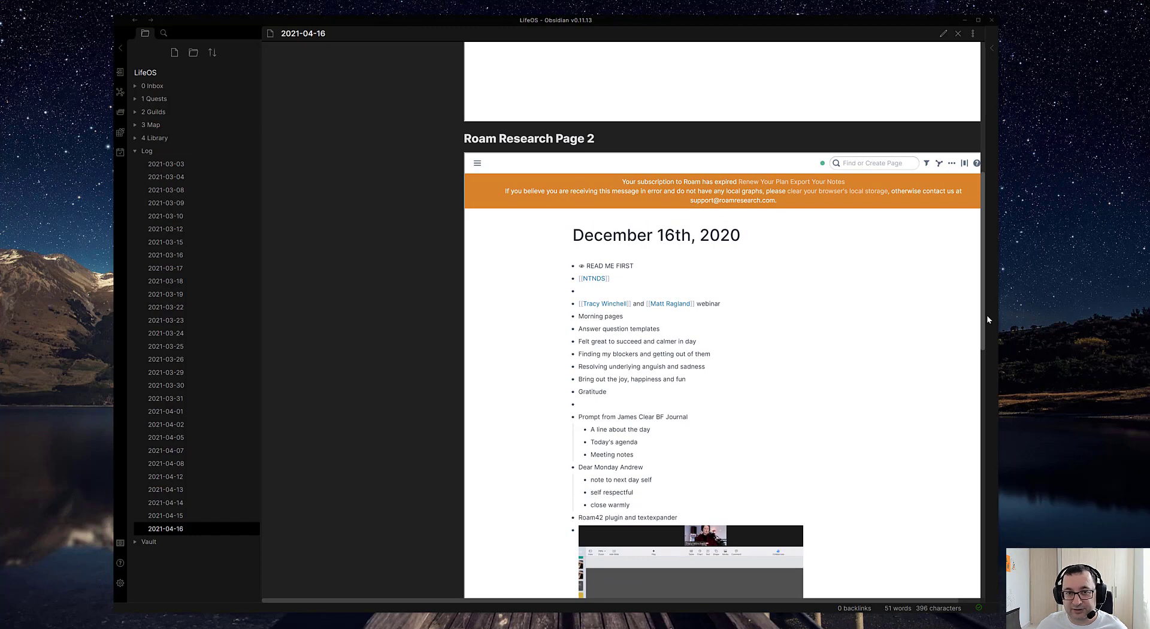
Examine the embedded Notion Home page and its SCORE board, including the part cut off at its edge
left_click_drag(986, 316, 984, 488)
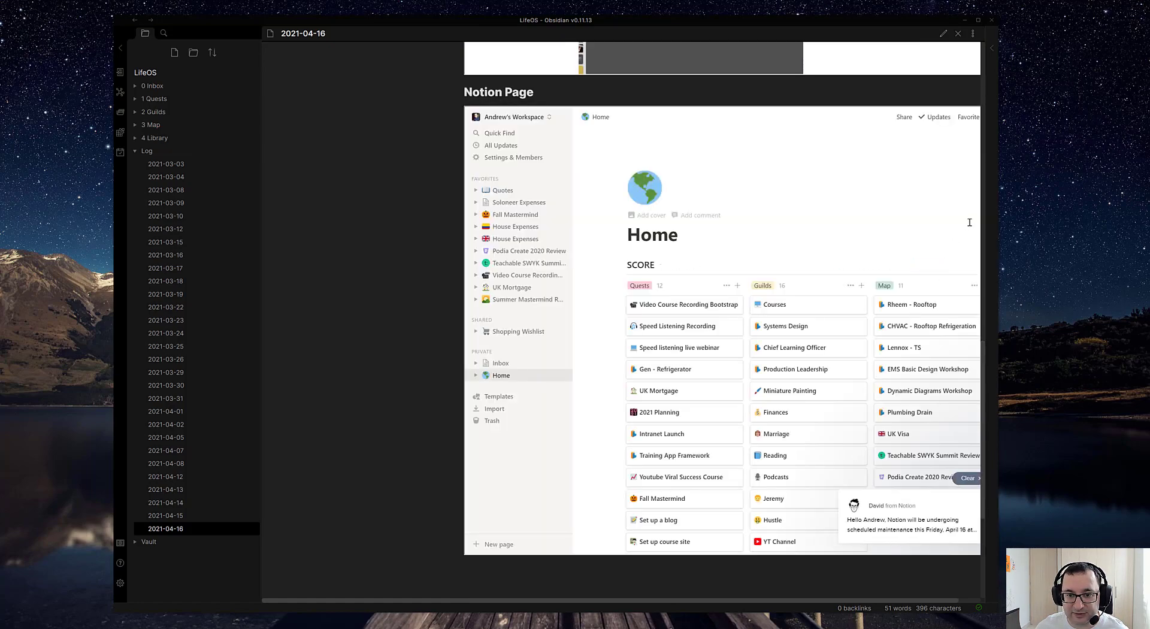
scroll(983, 369, "down", 1)
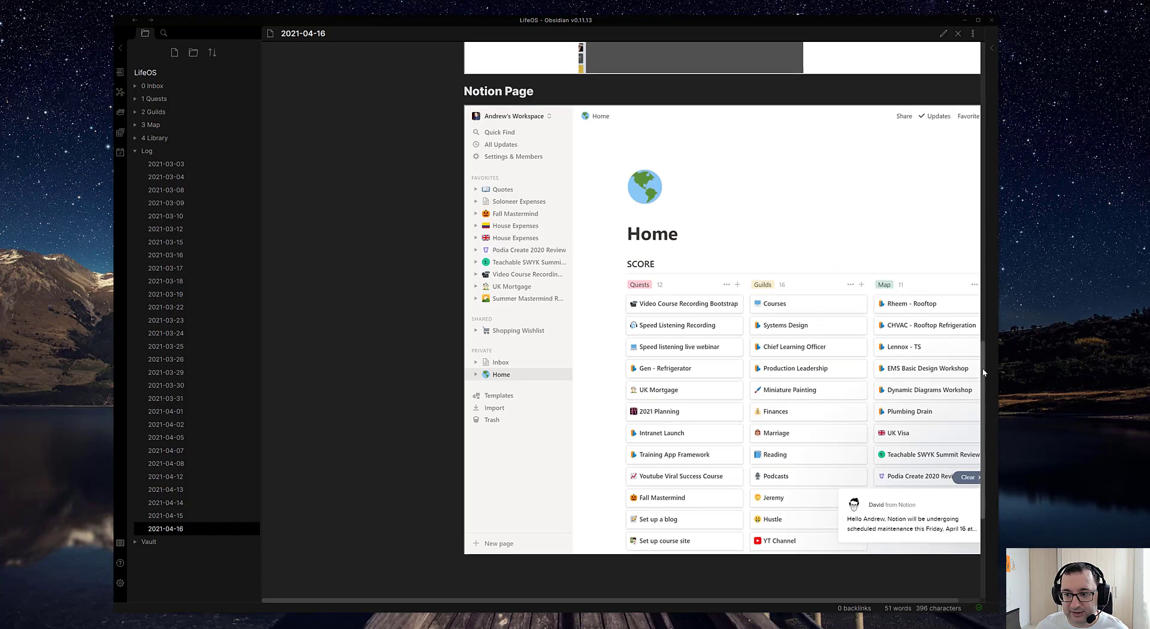
scroll(984, 368, "up", 1)
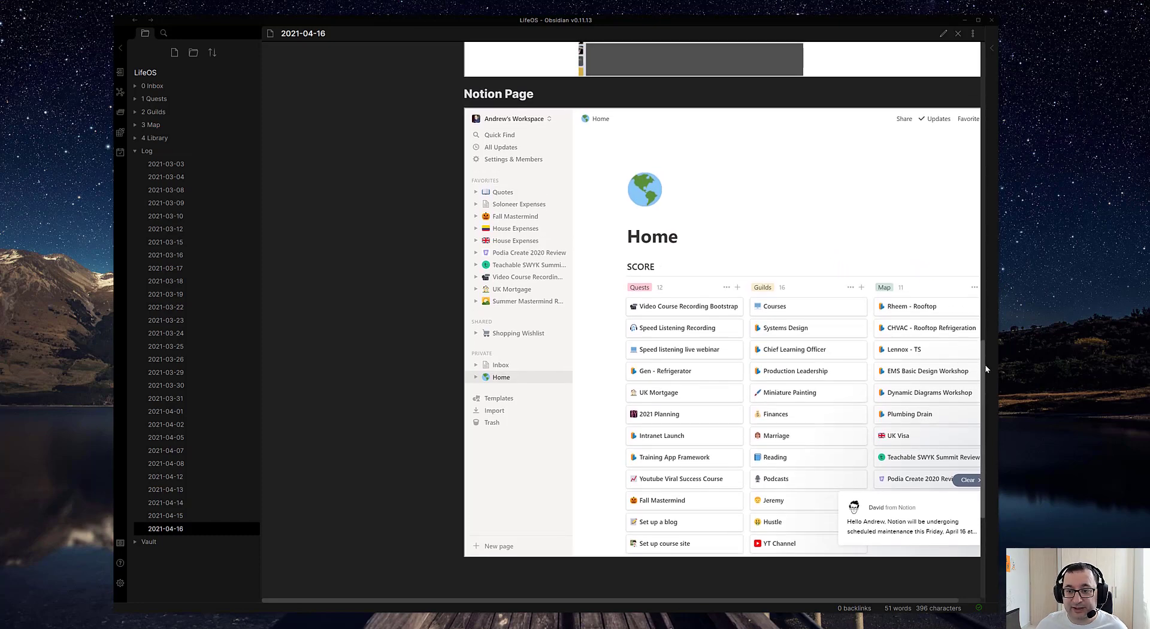
scroll(985, 366, "up", 1)
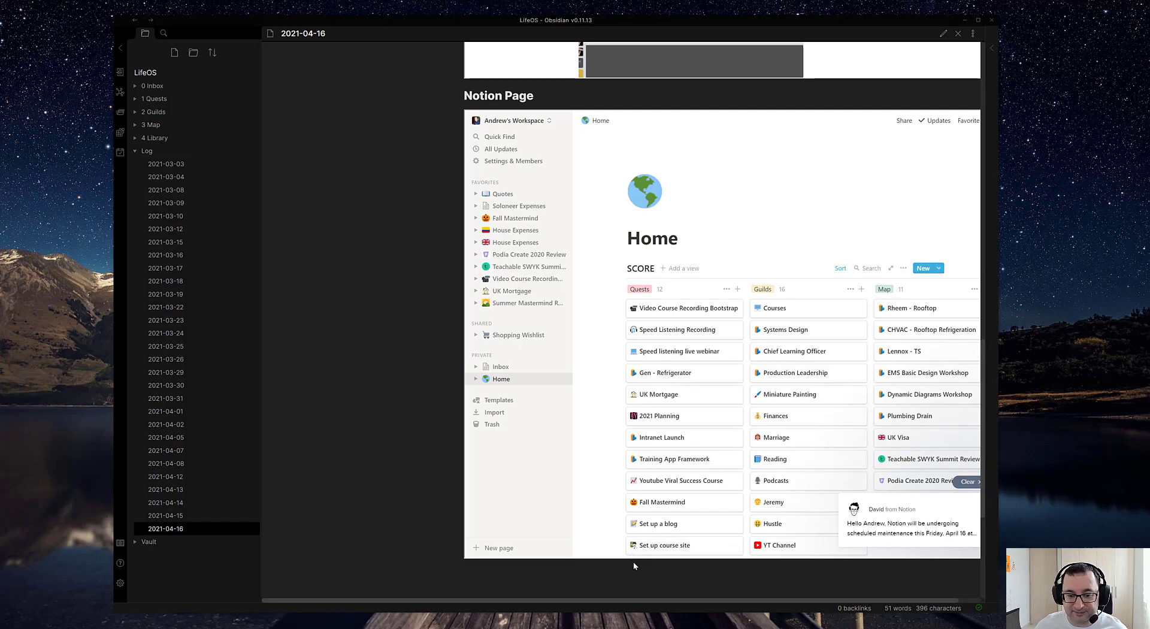
left_click_drag(746, 598, 810, 598)
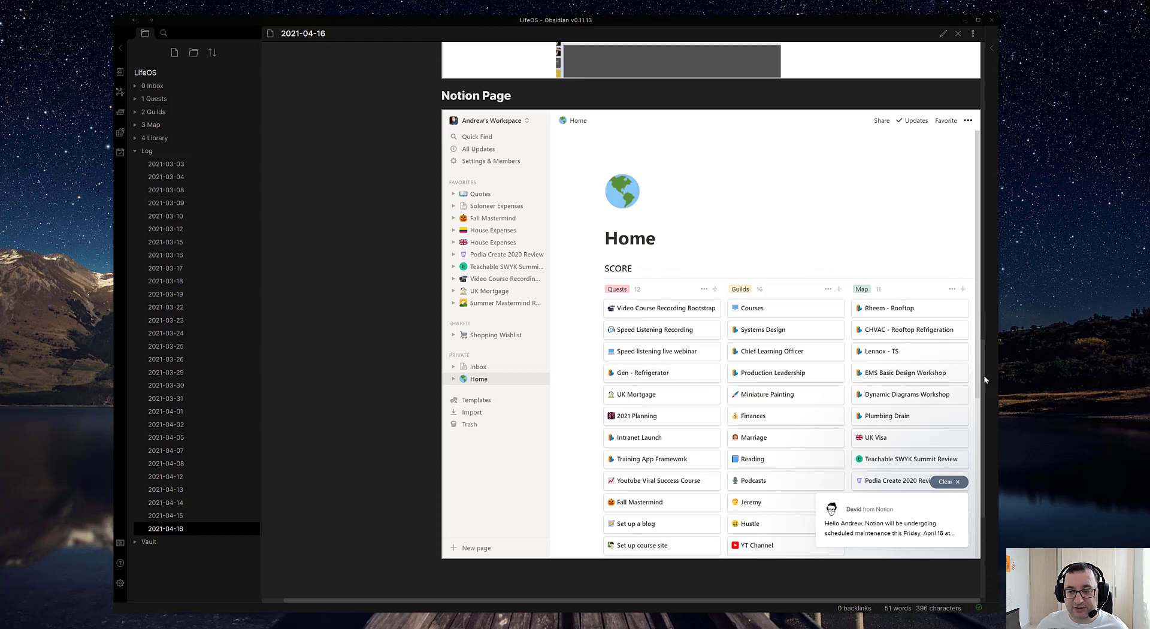
scroll(982, 381, "up", 2)
scroll(983, 336, "up", 2)
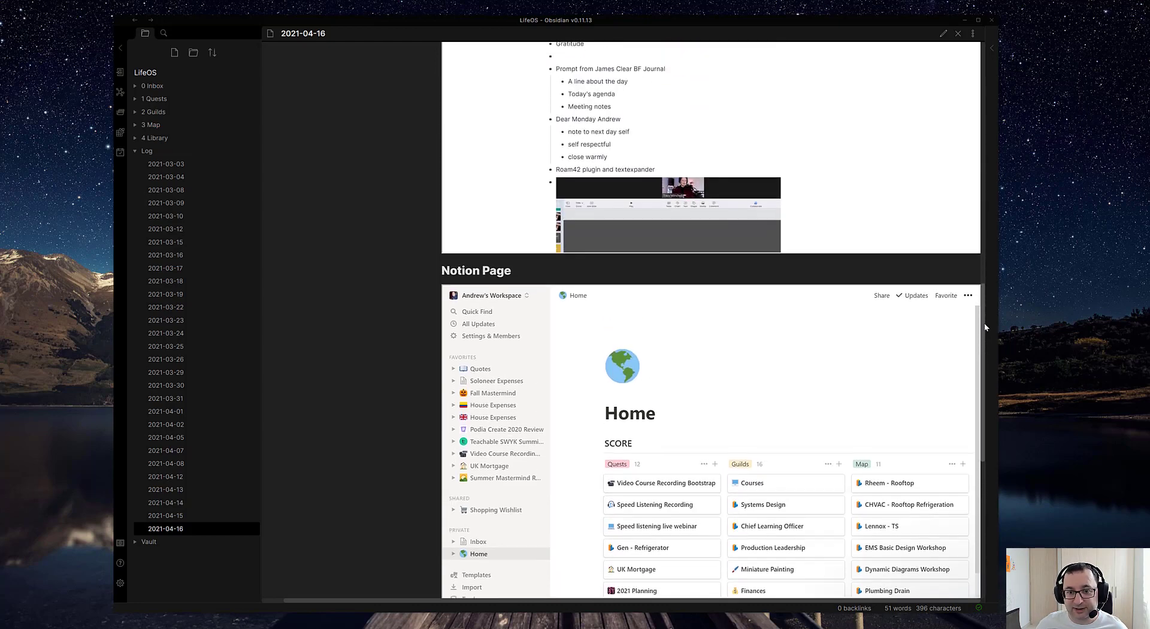
scroll(984, 383, "down", 2)
scroll(984, 403, "down", 3)
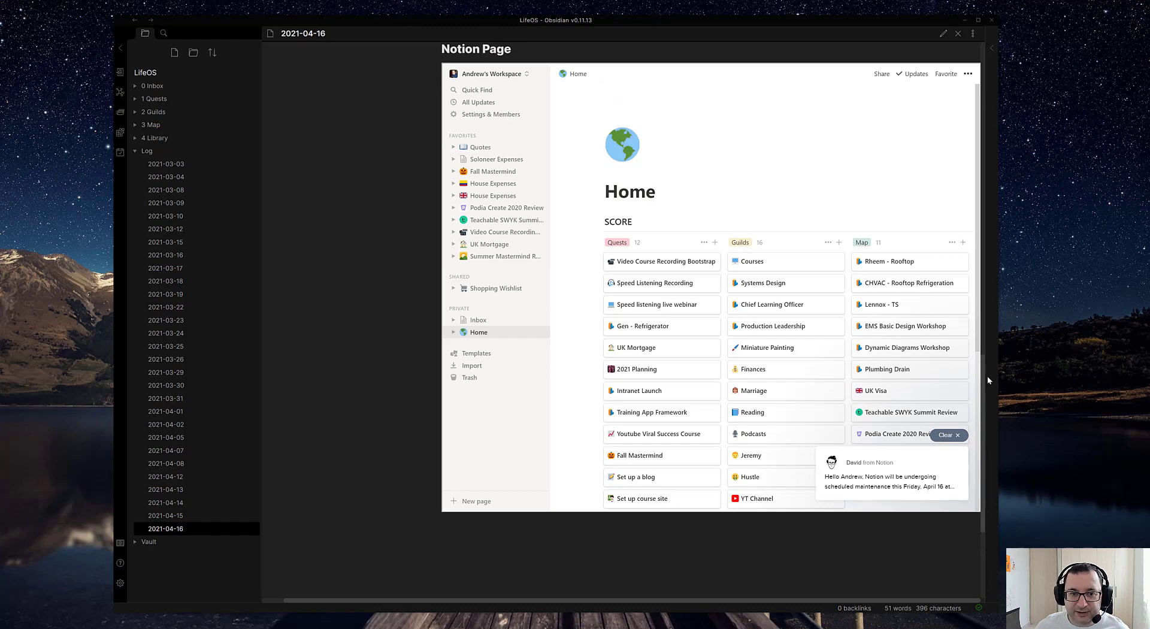
scroll(981, 360, "up", 2)
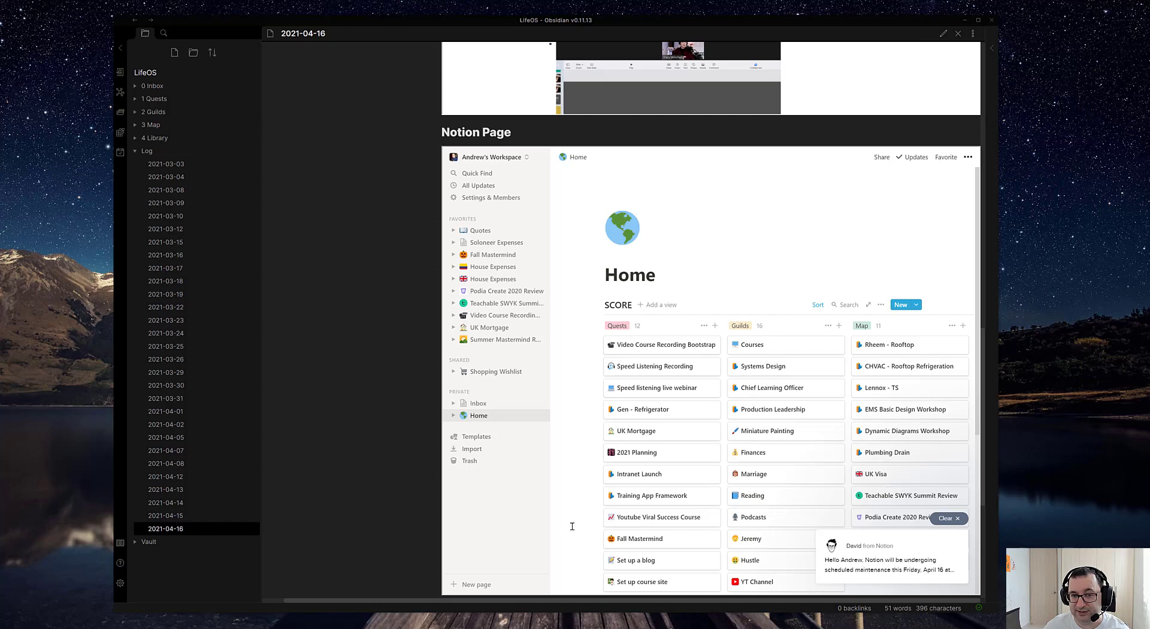
scroll(572, 525, "down", 2)
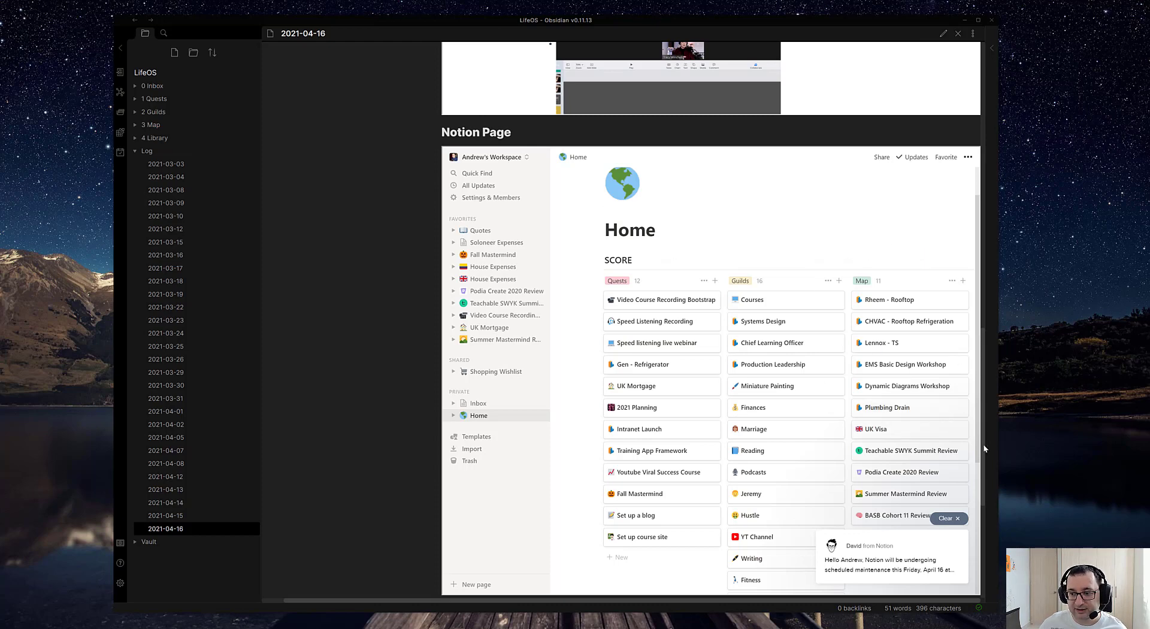
Compare the December 16th, 2020 Roam embed with the Notion embed below it
scroll(981, 423, "up", 6)
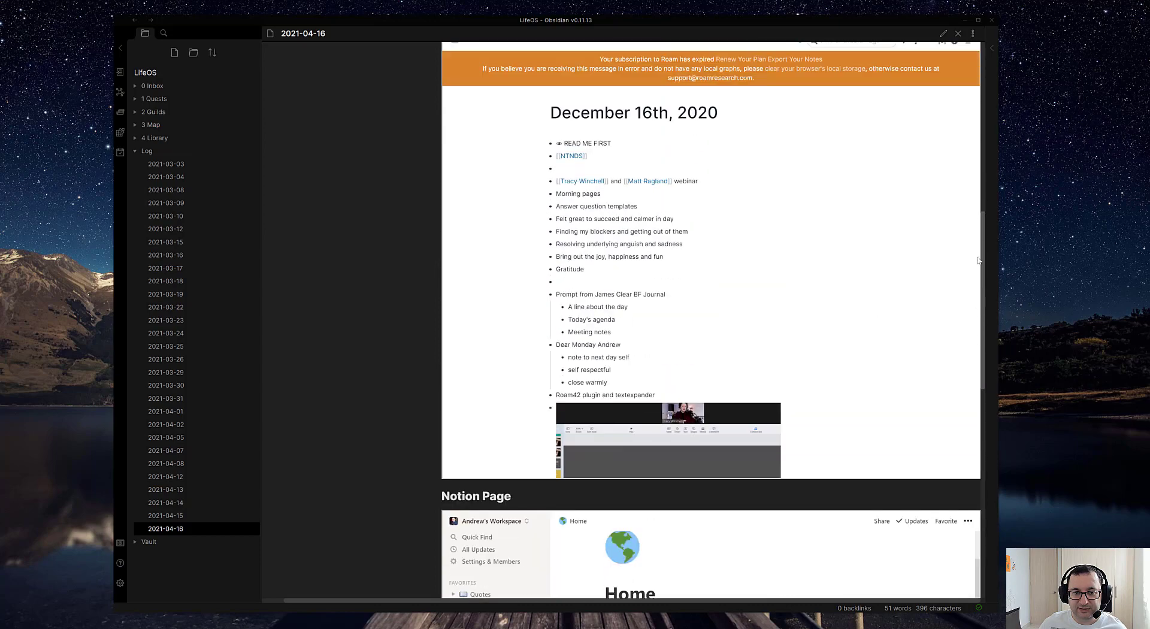
scroll(978, 261, "up", 5)
scroll(989, 375, "down", 8)
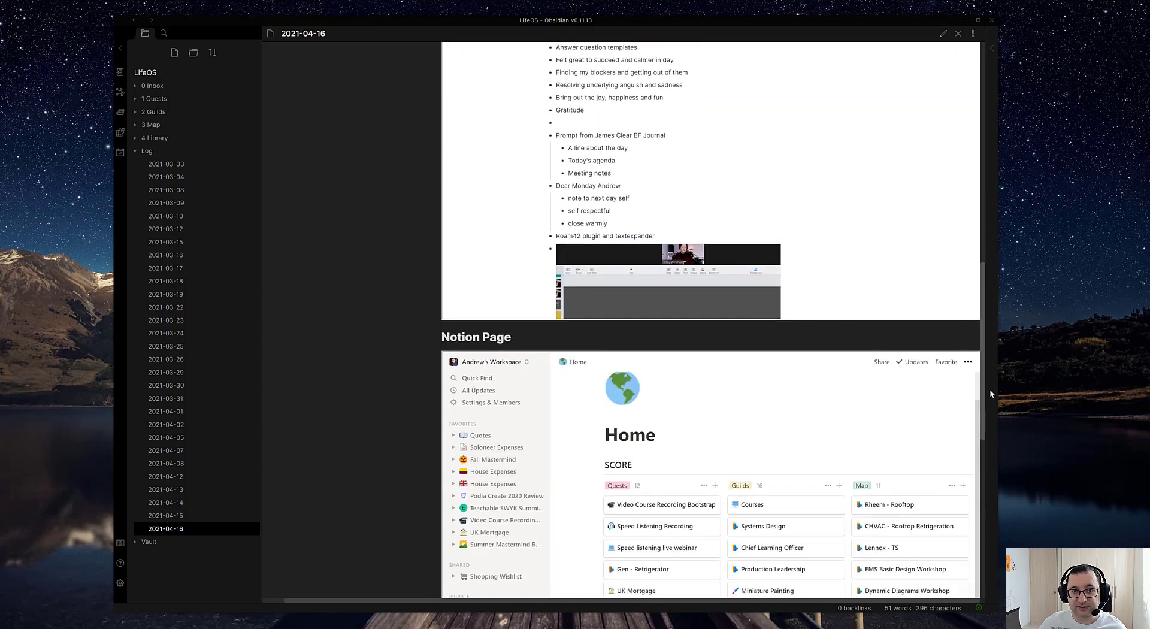
scroll(990, 390, "down", 4)
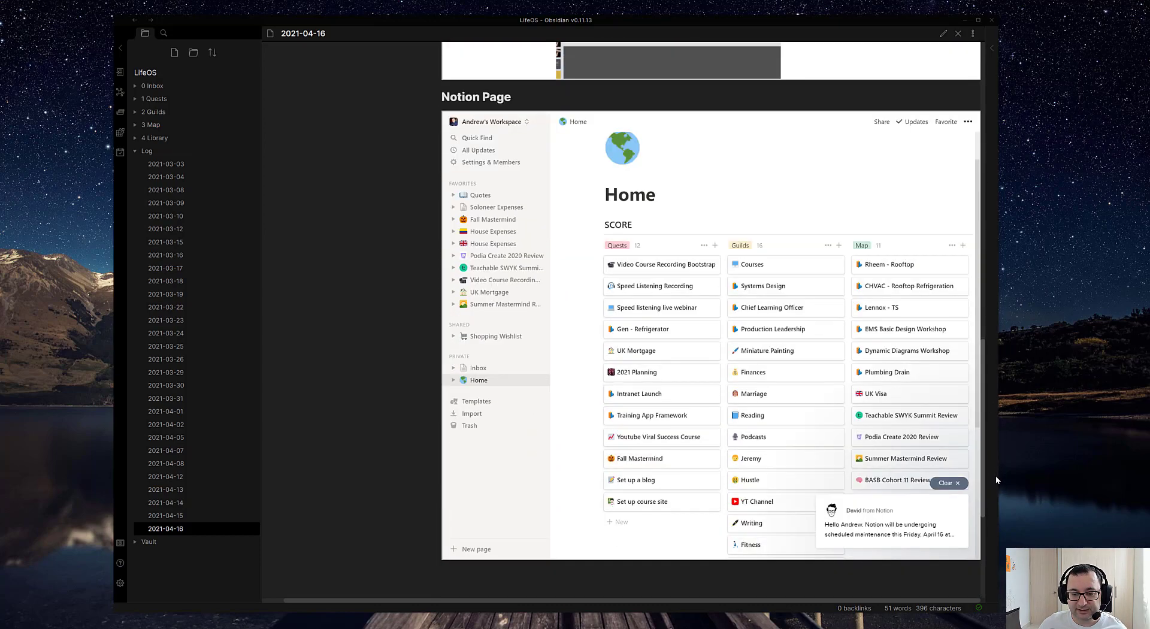
scroll(995, 476, "down", 1)
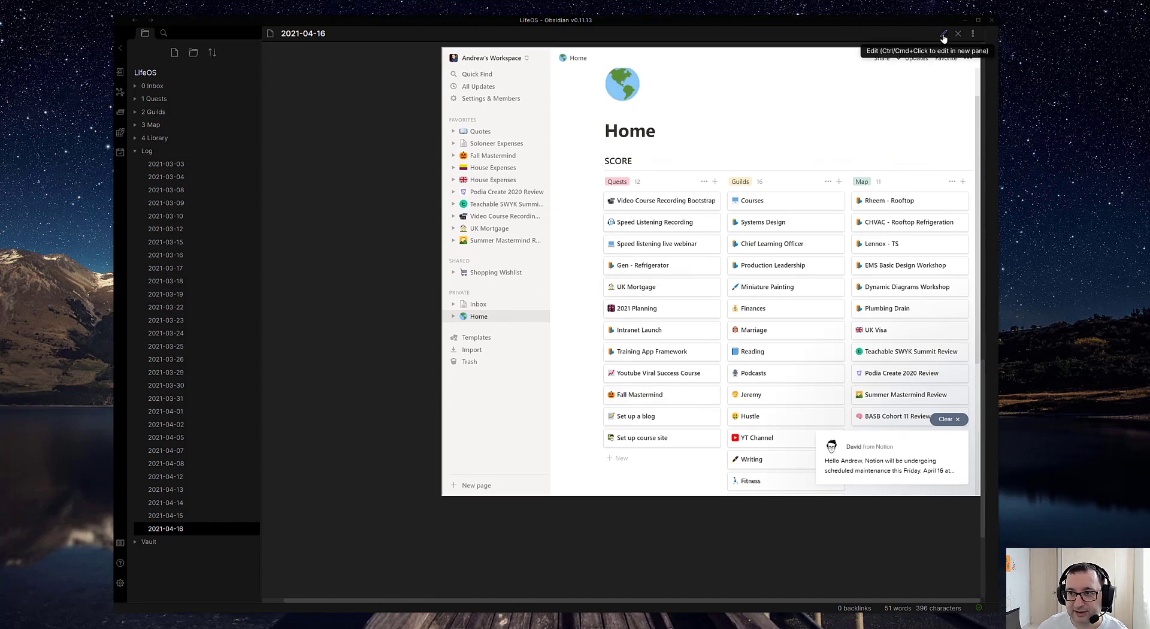
Switch the note to edit mode and inspect the opening iframe tag under Roam Research Page 1
left_click(943, 34)
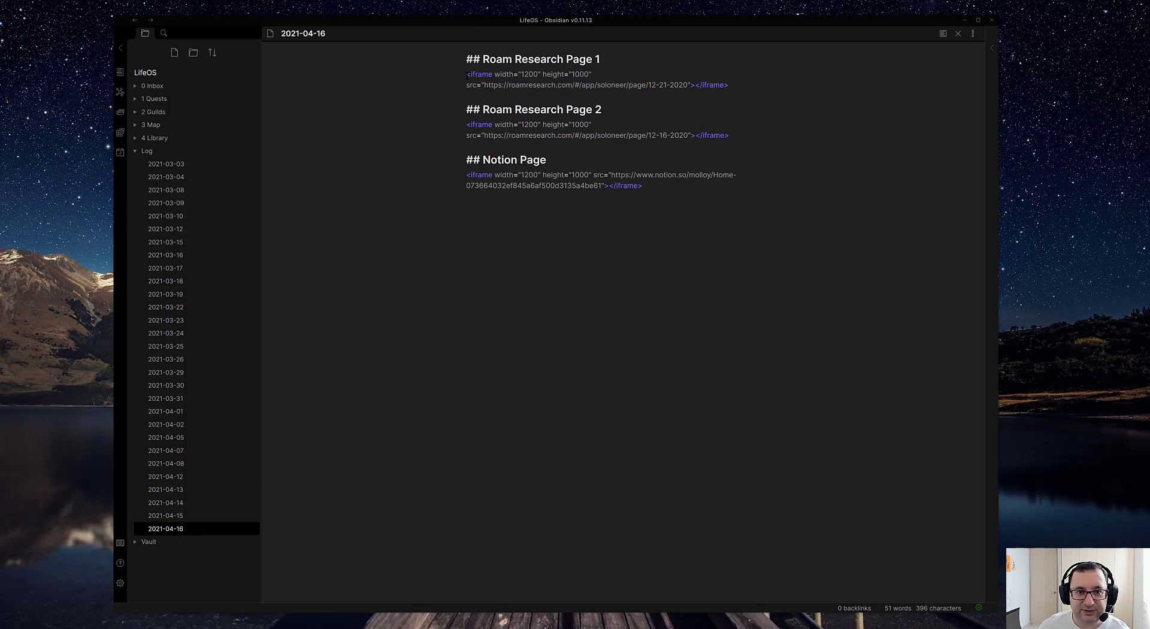
key("shift+Right")
key("shift+Right")
key("shift+Right")
key("shift+Right")
key("shift+Right")
key("shift+Right")
key("shift+Right")
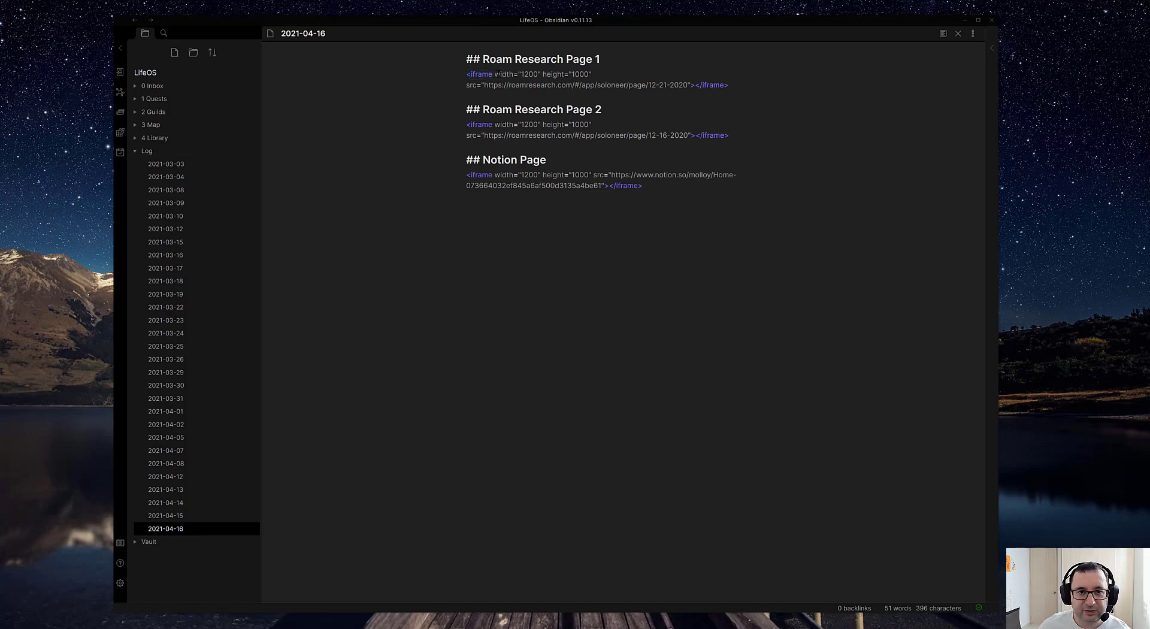
left_click(496, 74)
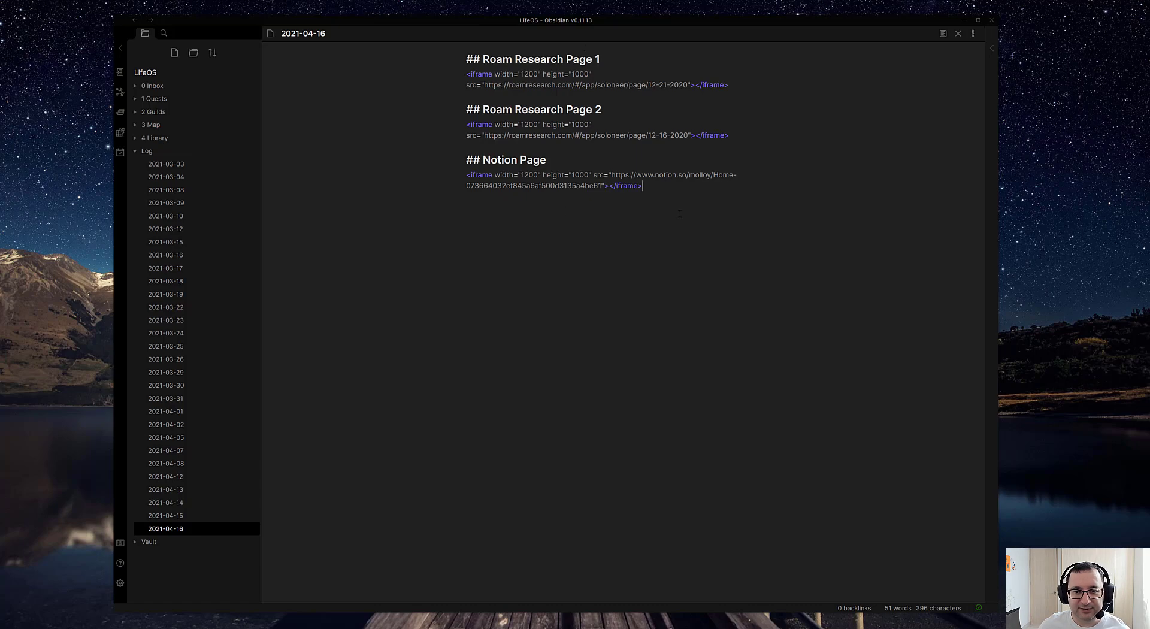
Add an empty iframe element, <iframe></iframe>, on a new line below the Notion Page embed code
type("<ifram")
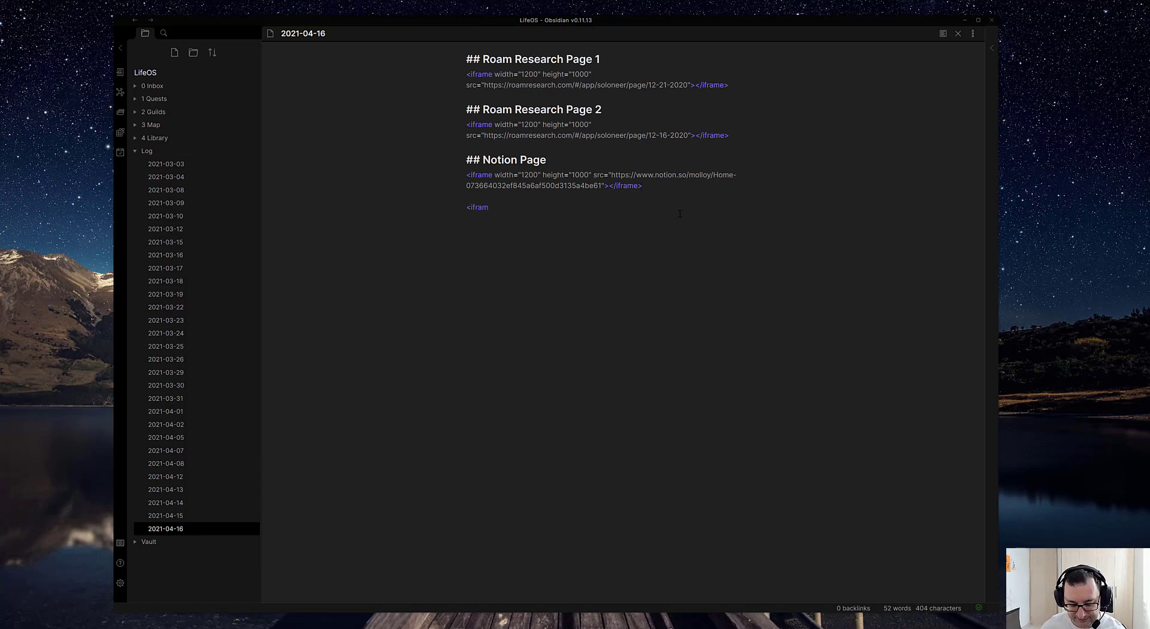
type("e")
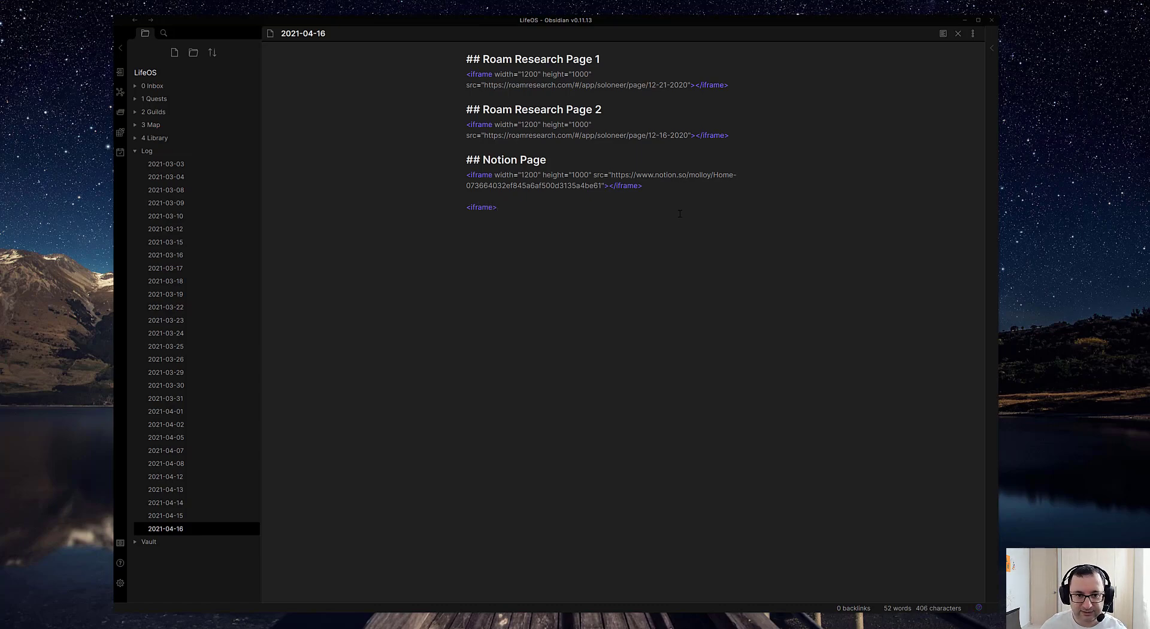
type("><")
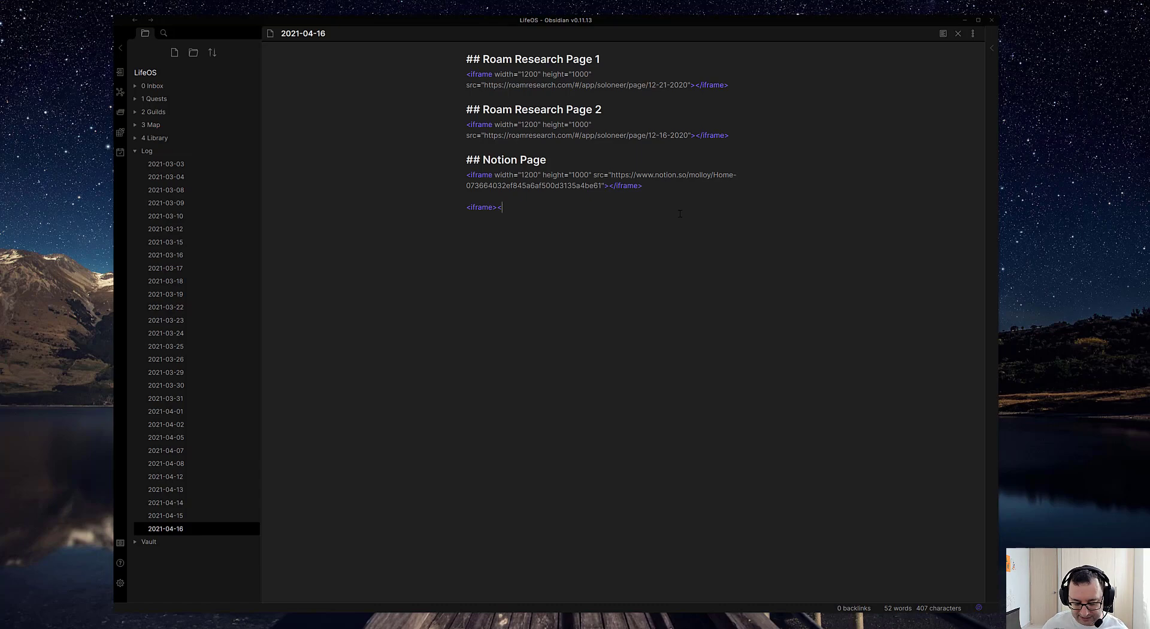
type("/")
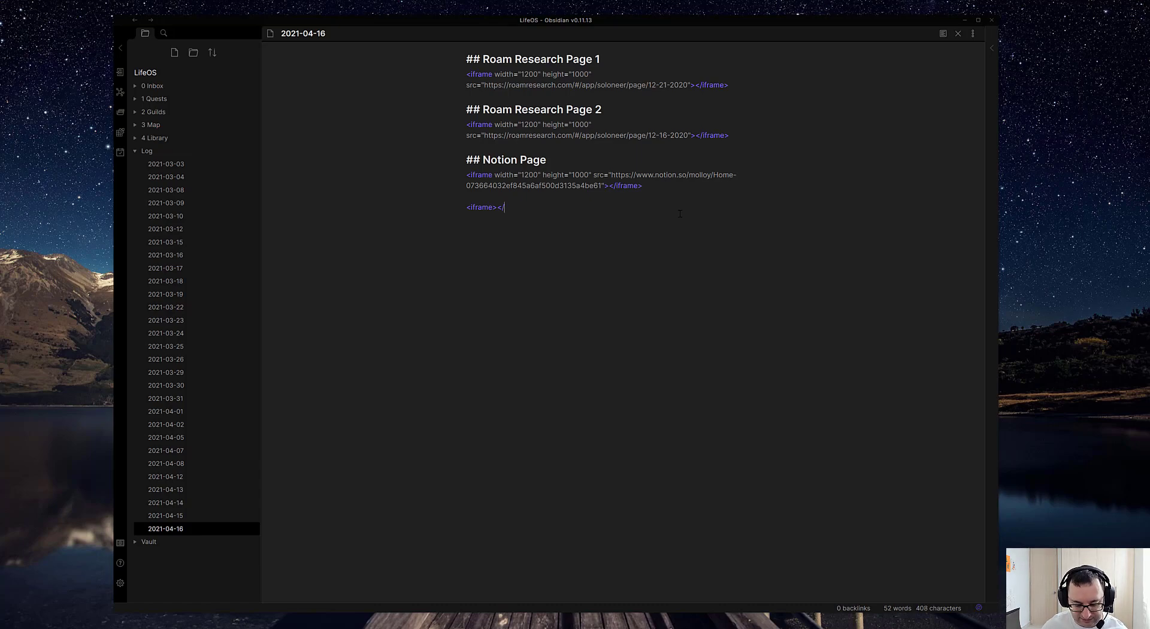
type("iframe>")
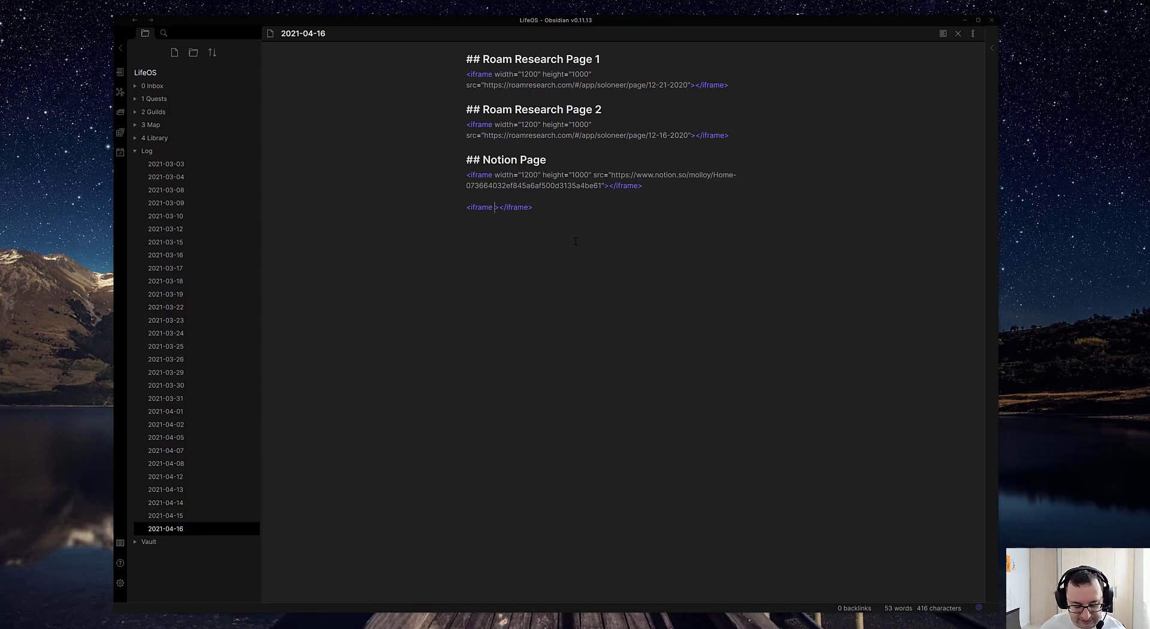
Give the new iframe a src attribute containing the Notion Home page URL copied from the Notion Page embed above it
type("src")
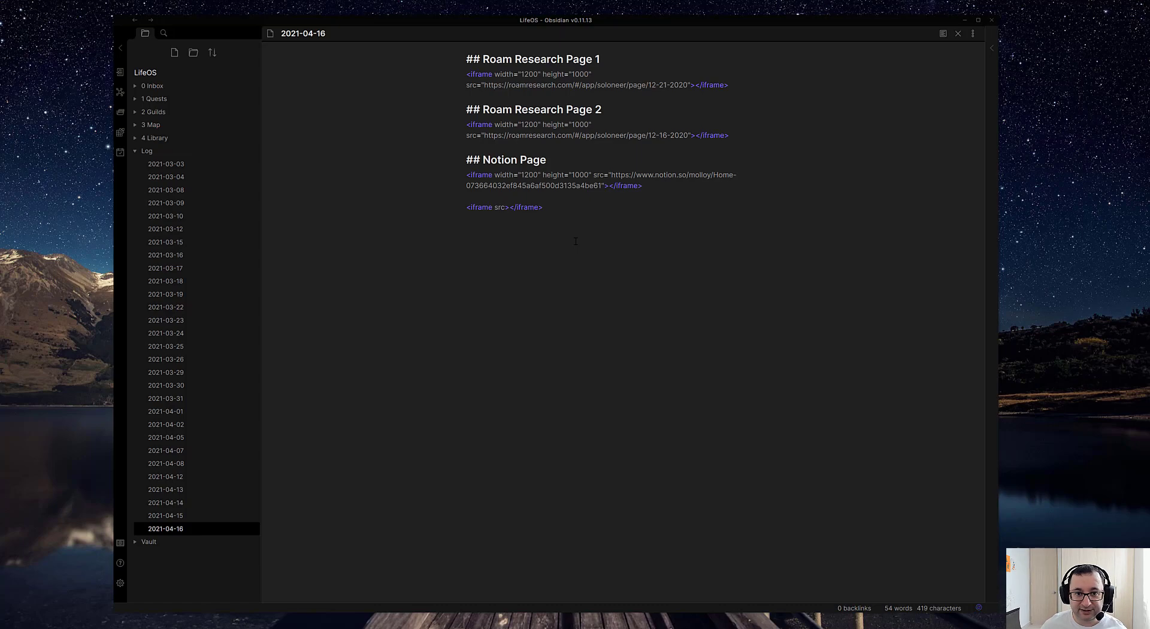
type("=")
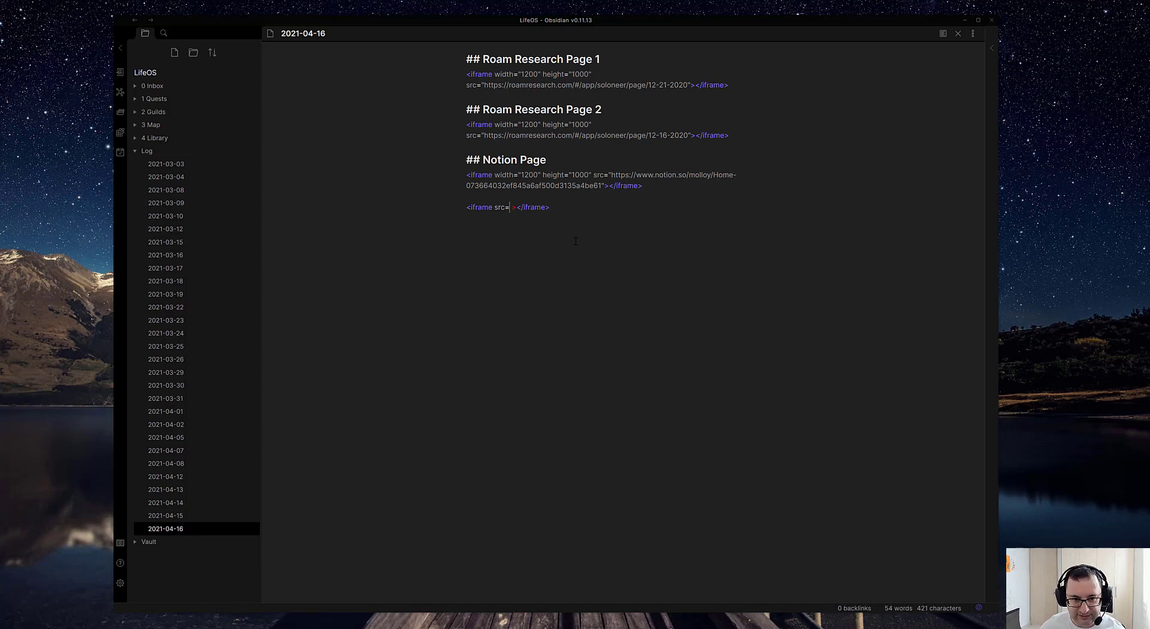
type(" \"\"")
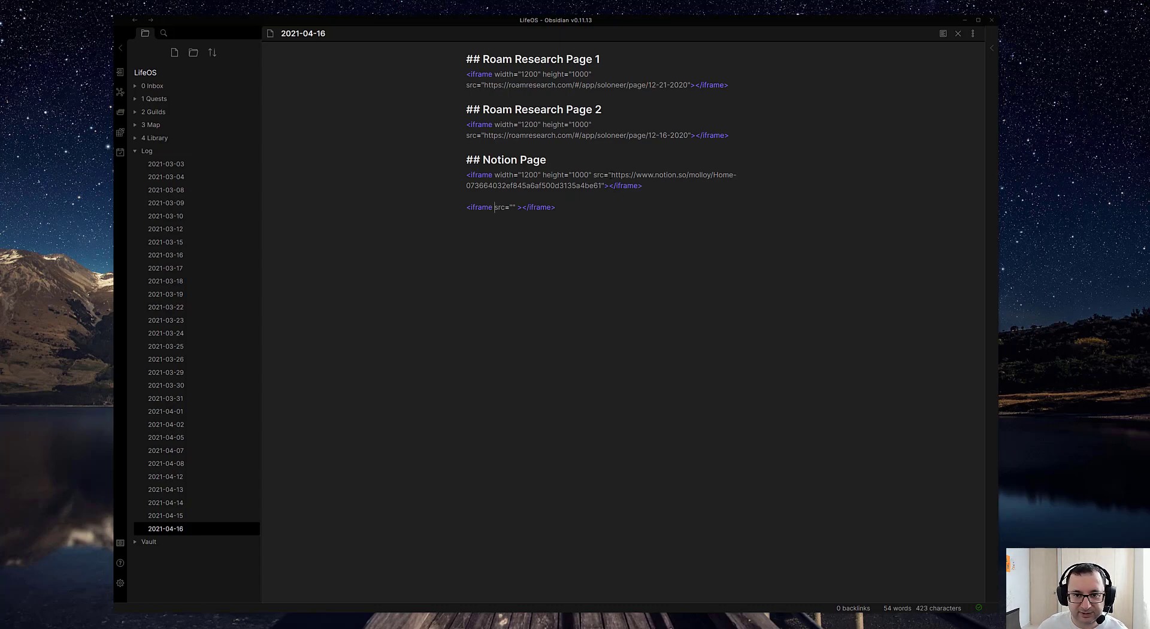
left_click_drag(611, 175, 604, 186)
key("ctrl+c")
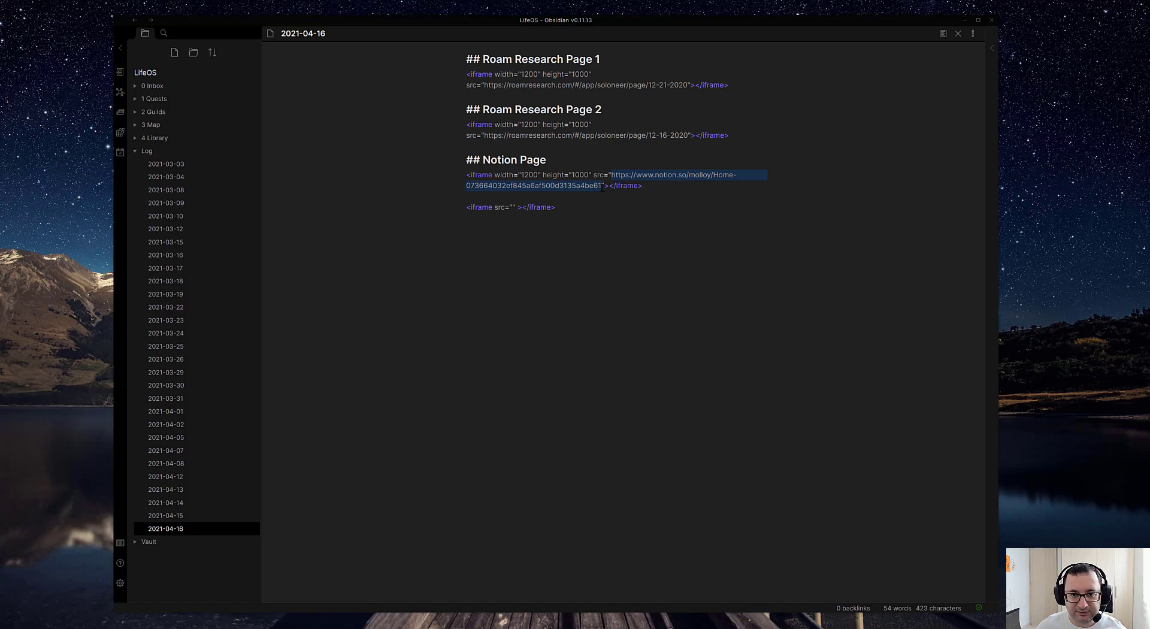
left_click(510, 207)
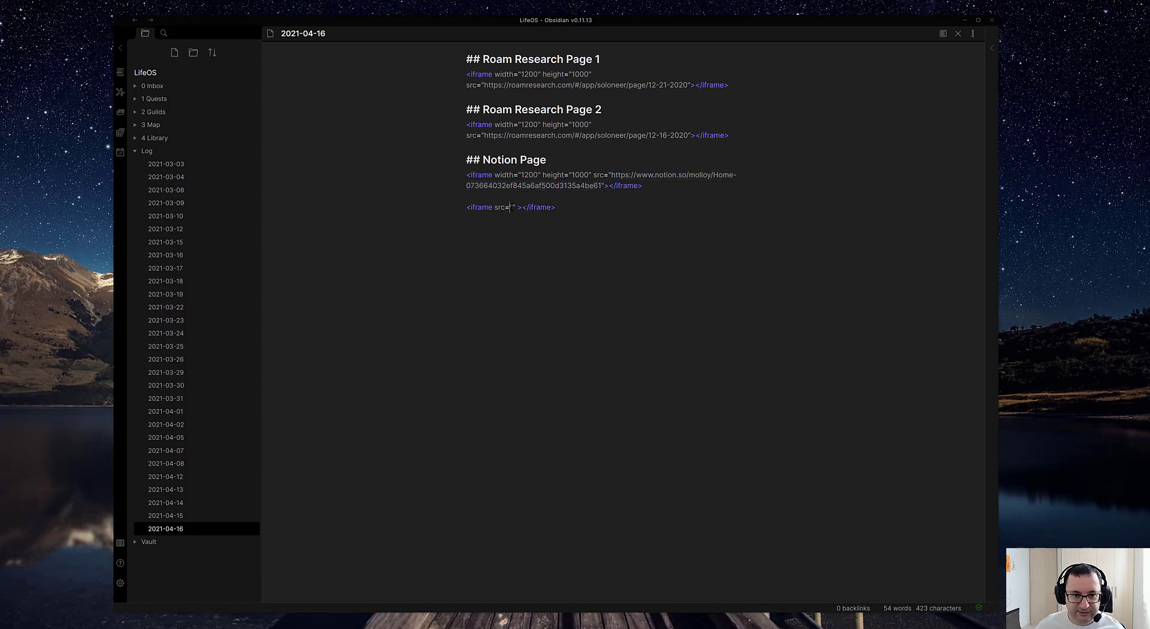
key("ctrl+v")
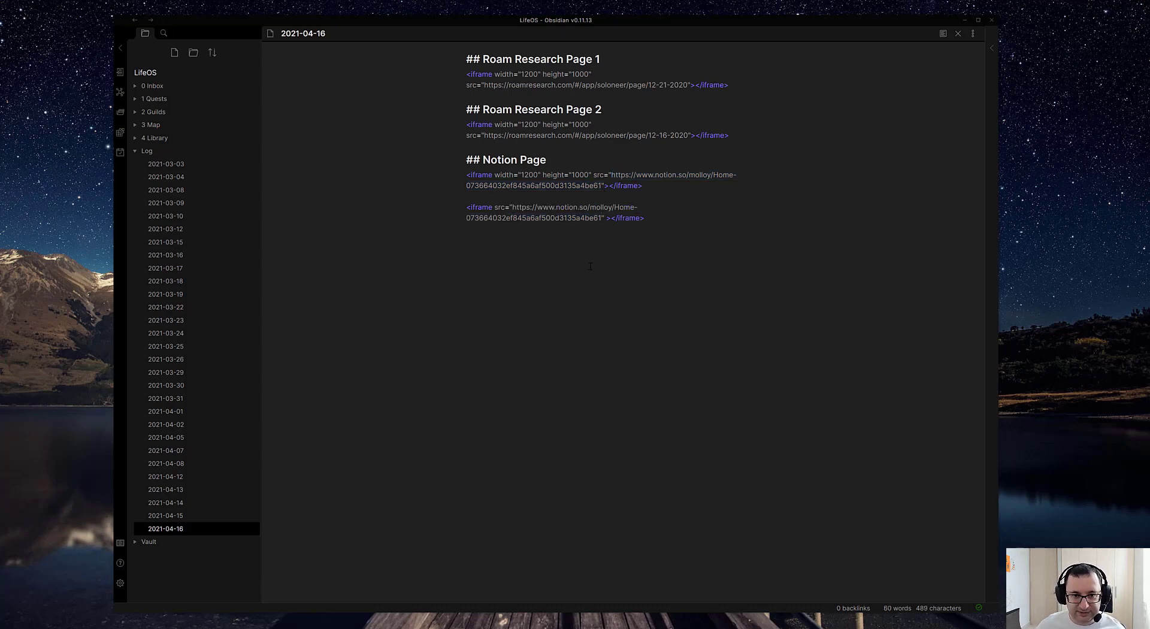
Open a preview of the note beside the editor and add the heading "## new page" above the new iframe
left_click(943, 34, "ctrl")
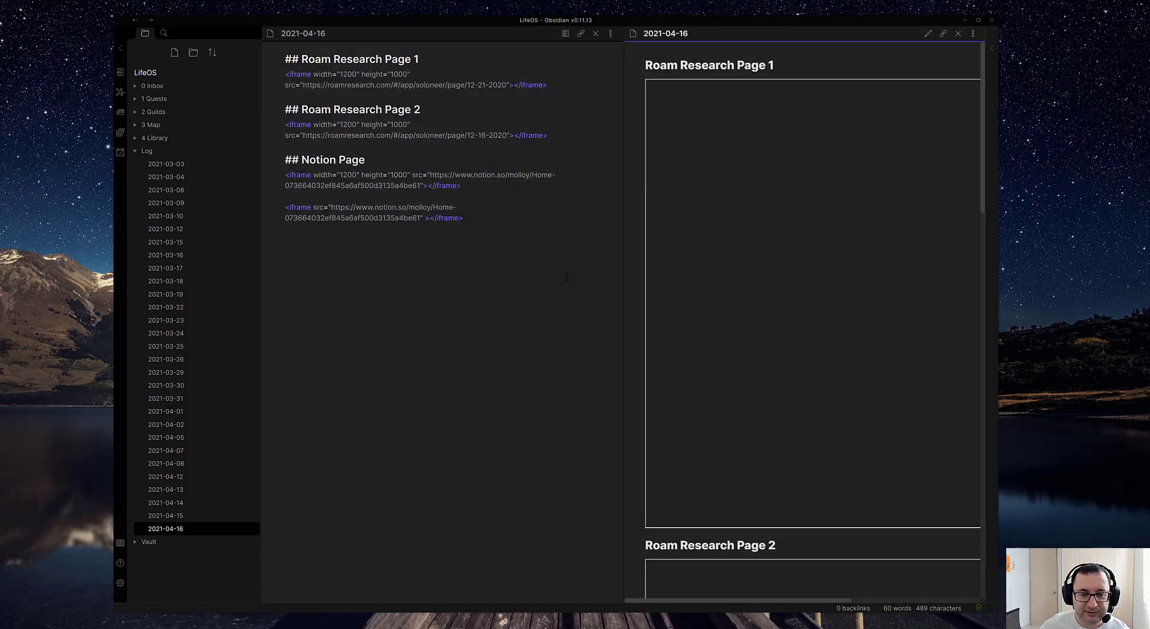
left_click(331, 194)
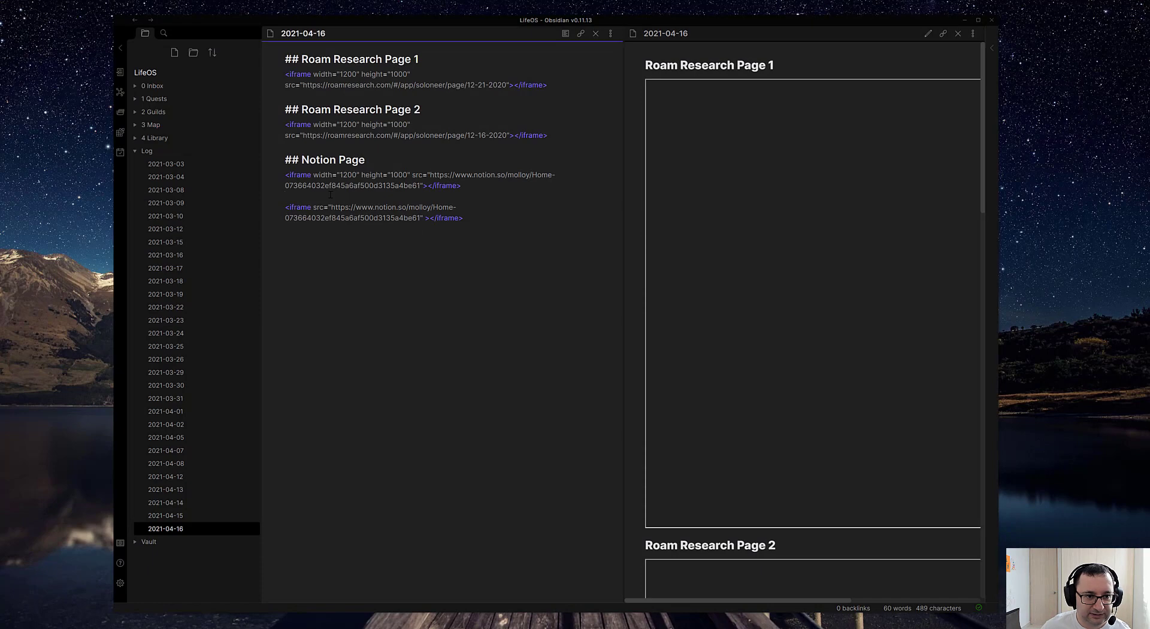
type("##ne")
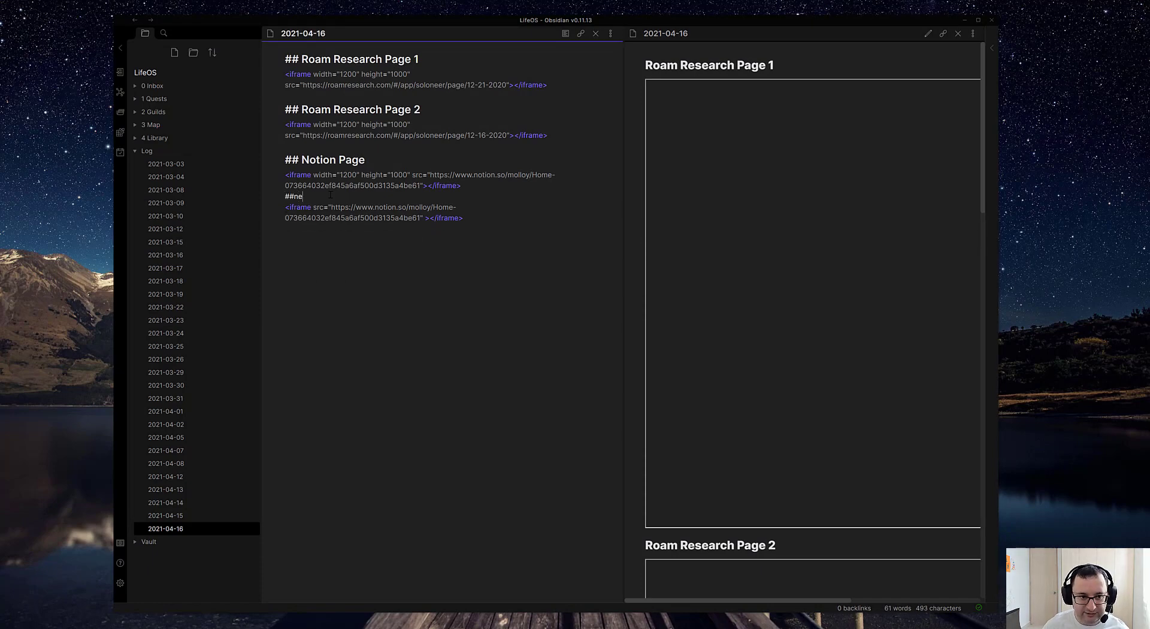
type("w page")
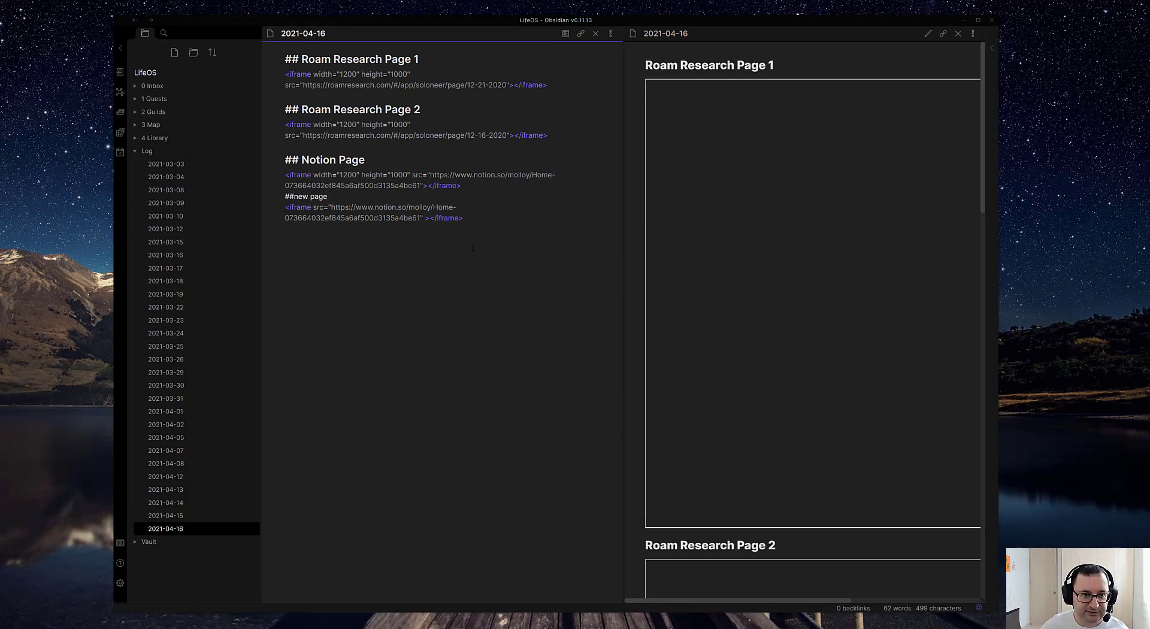
left_click(294, 196)
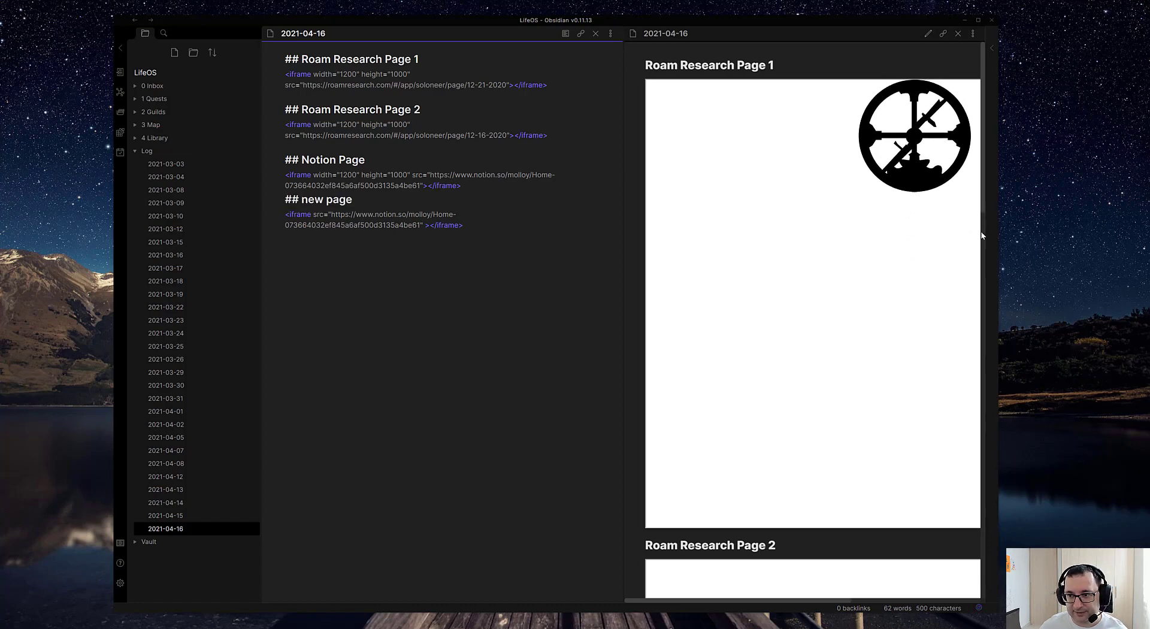
Check the new embed at the end of the preview and insert a blank line between the "## new page" heading and its iframe
left_click_drag(983, 208, 992, 591)
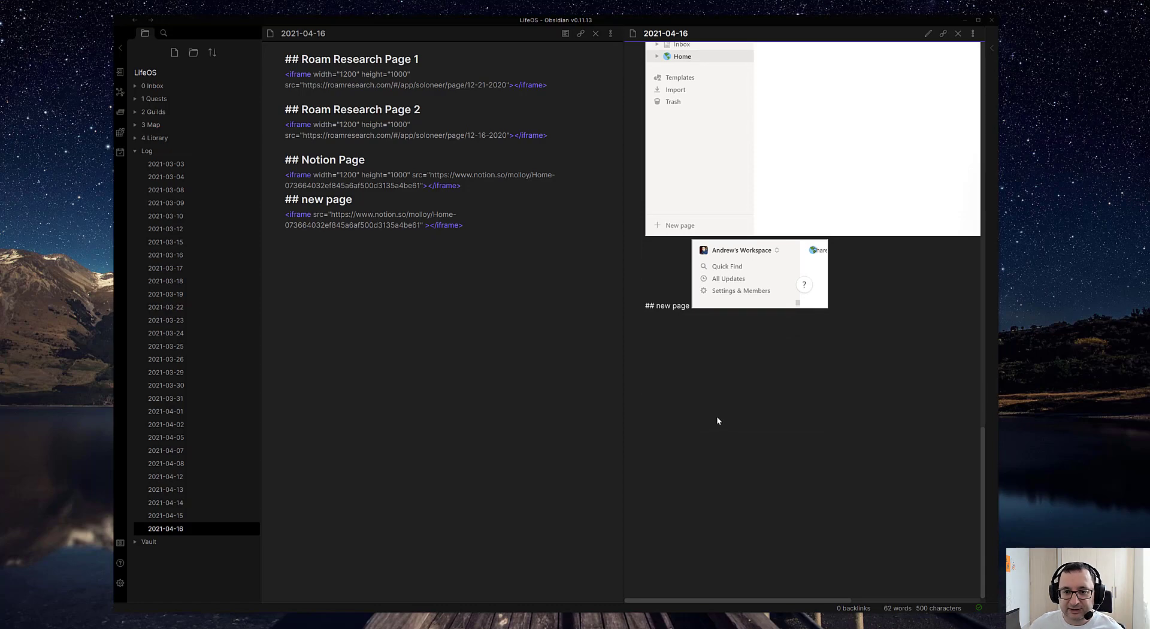
left_click(375, 205)
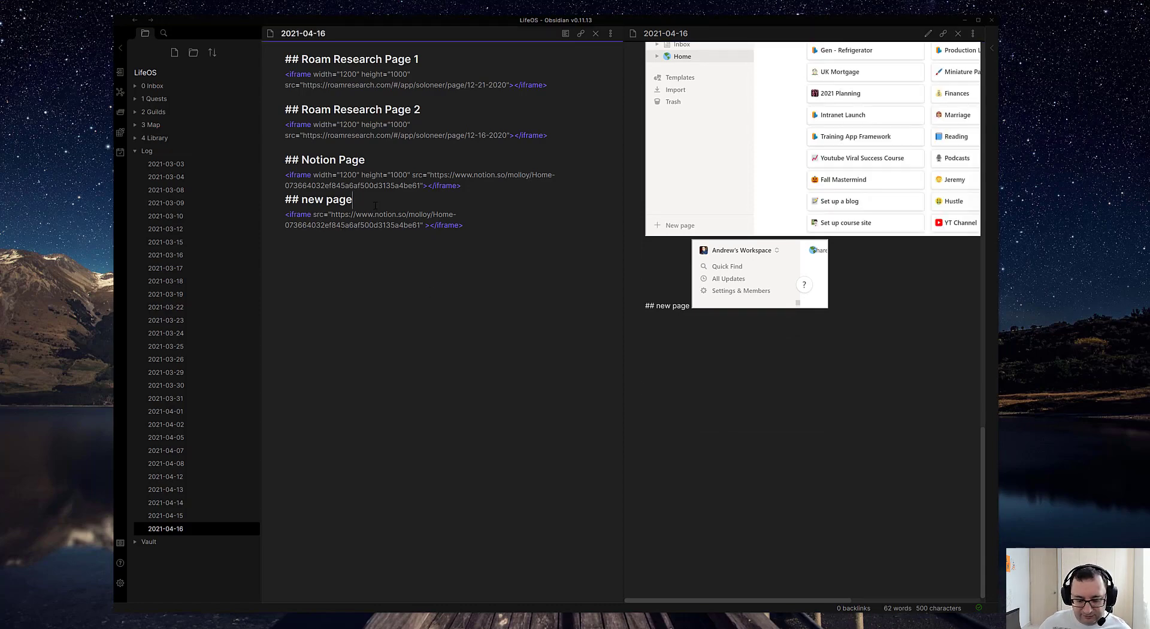
key("Return")
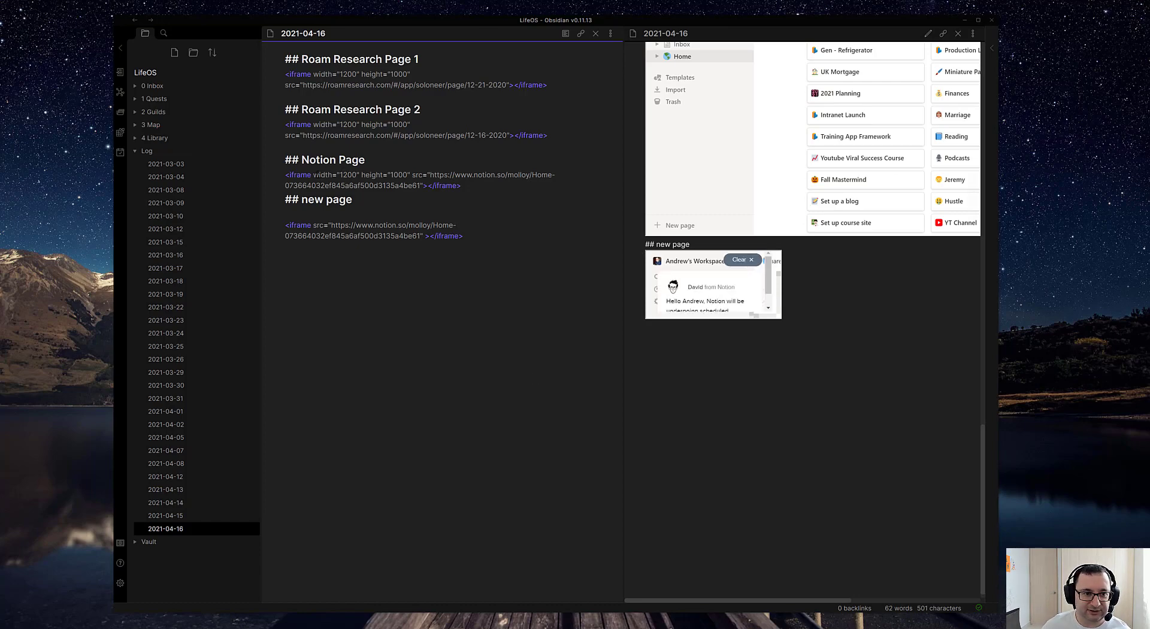
Copy width="1200" height="1000" from the Notion Page embed into the new iframe tag and review the resized embed in the preview
left_click_drag(313, 174, 411, 175)
key("ctrl+c")
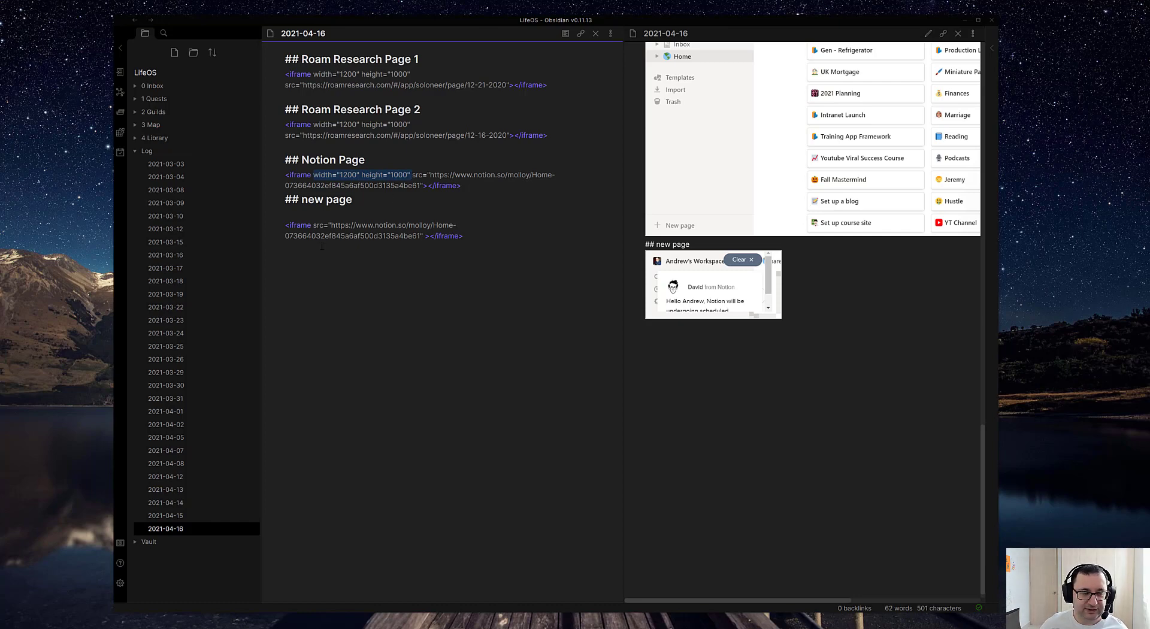
left_click(314, 225)
key("ctrl+v")
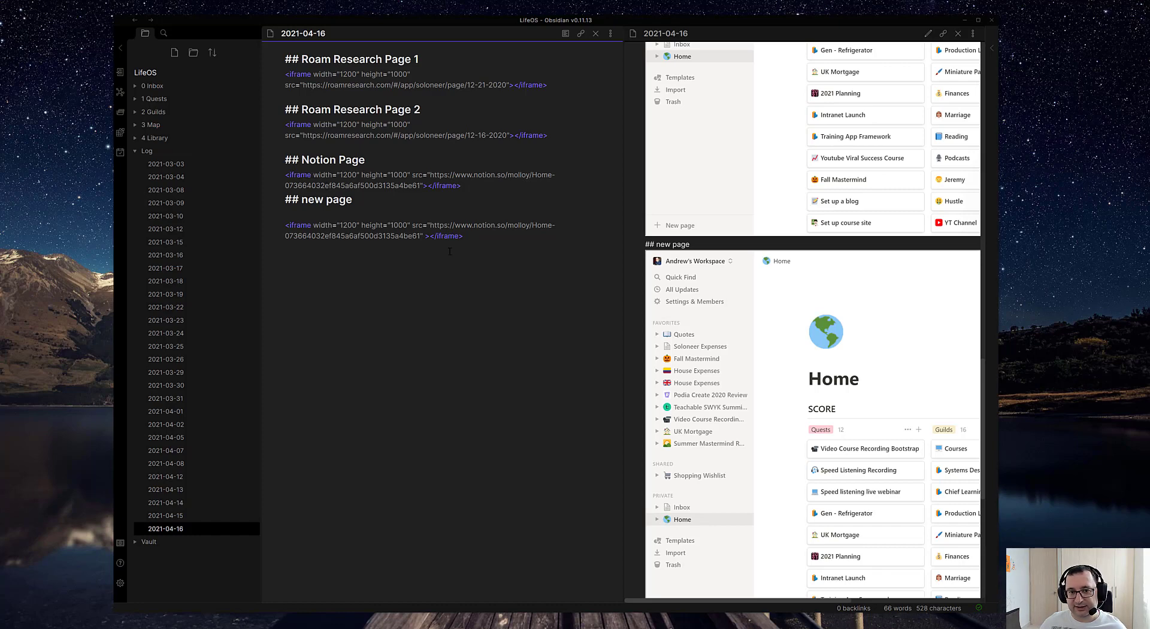
scroll(867, 398, "down", 4)
scroll(795, 287, "up", 4)
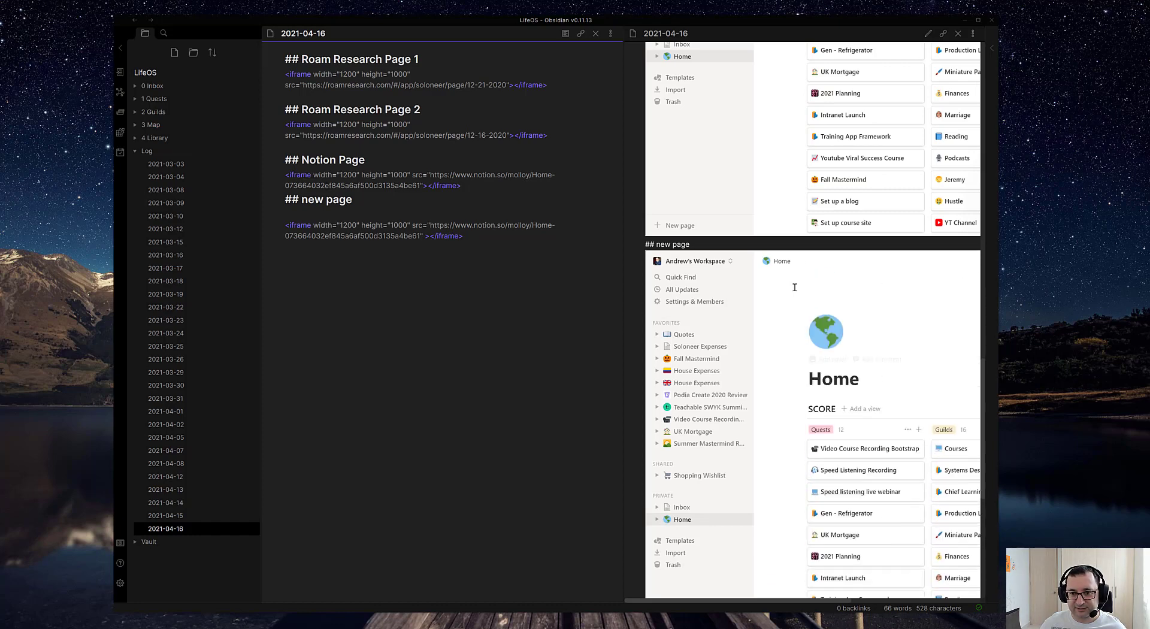
scroll(794, 288, "up", 10)
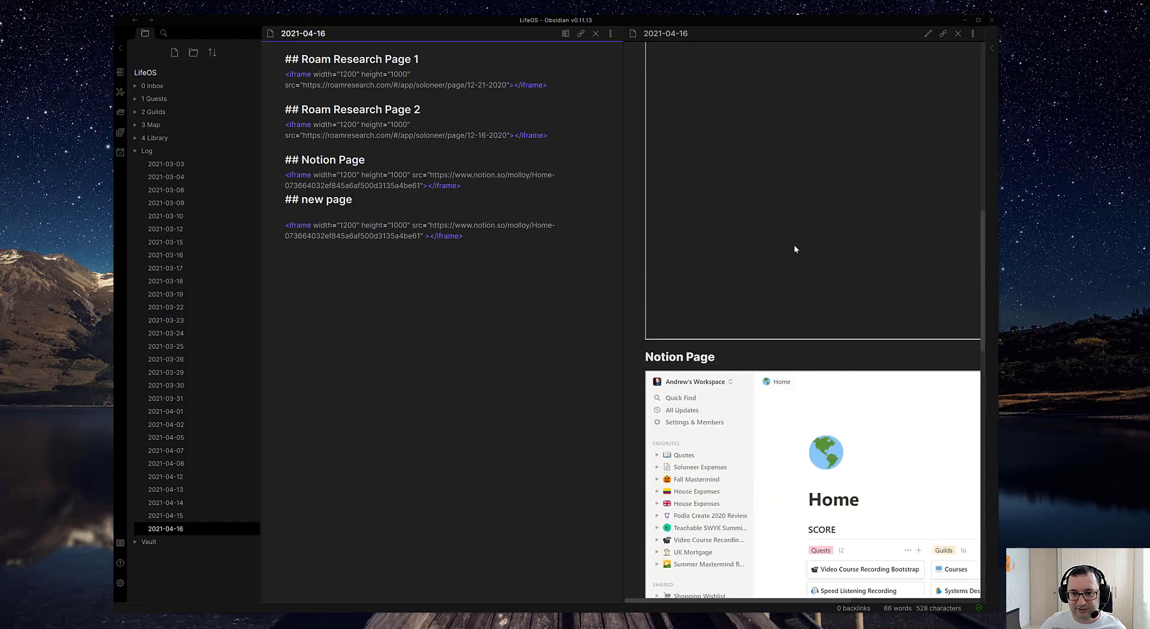
scroll(803, 228, "up", 10)
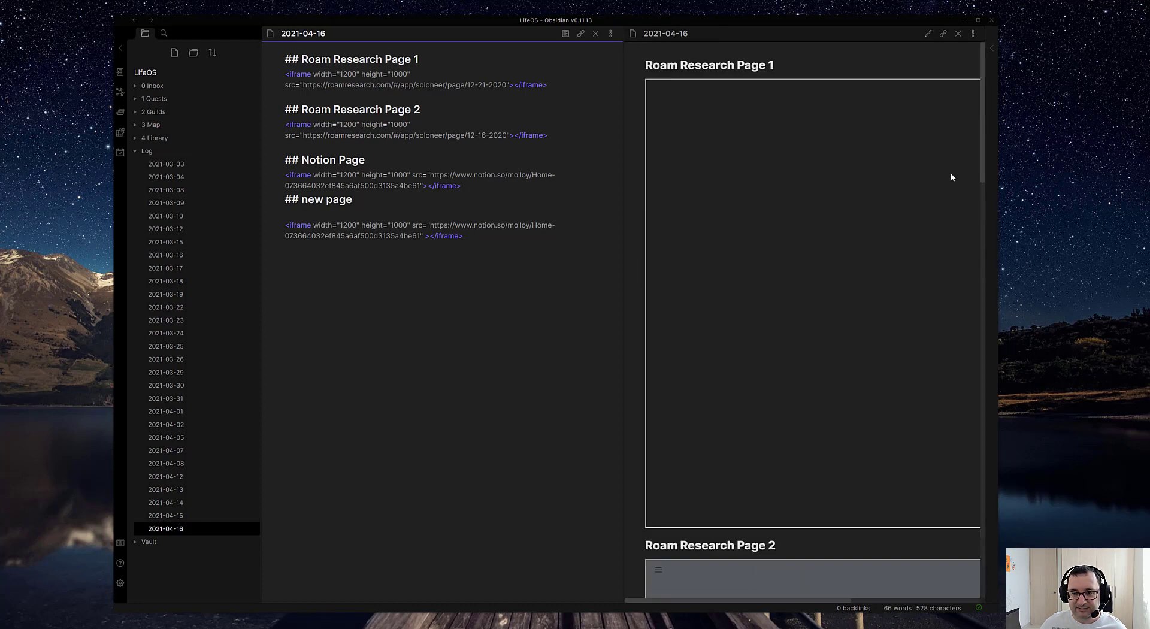